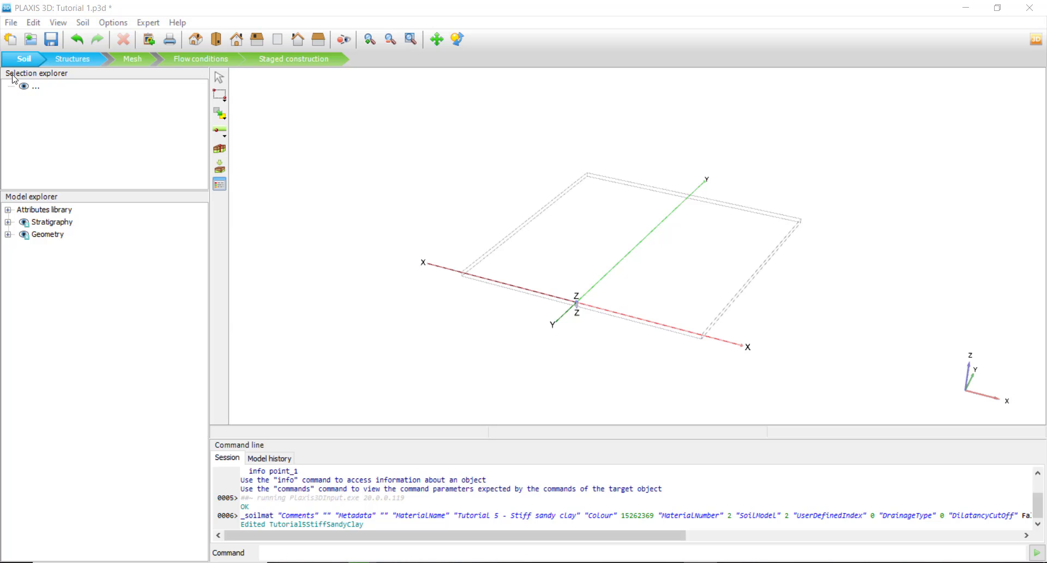
Step: Review the units and contour limits of the model in the project properties
click(10, 22)
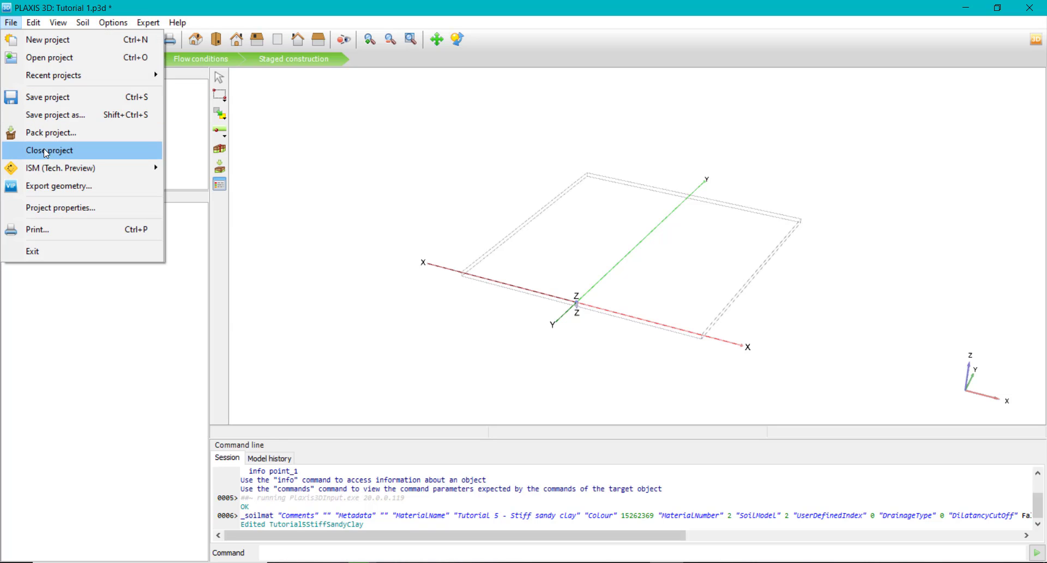
click(57, 209)
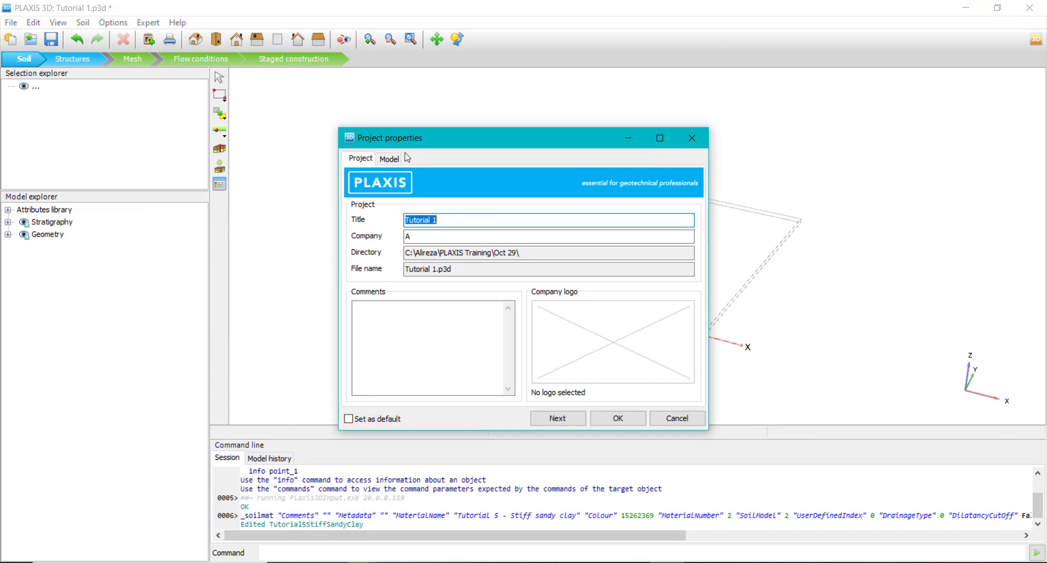
click(389, 159)
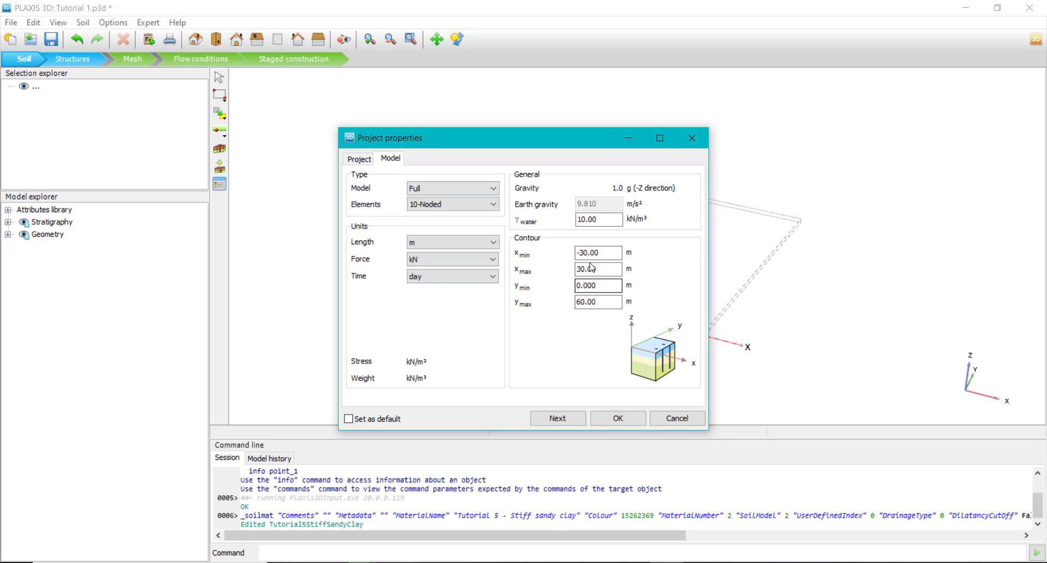
click(618, 417)
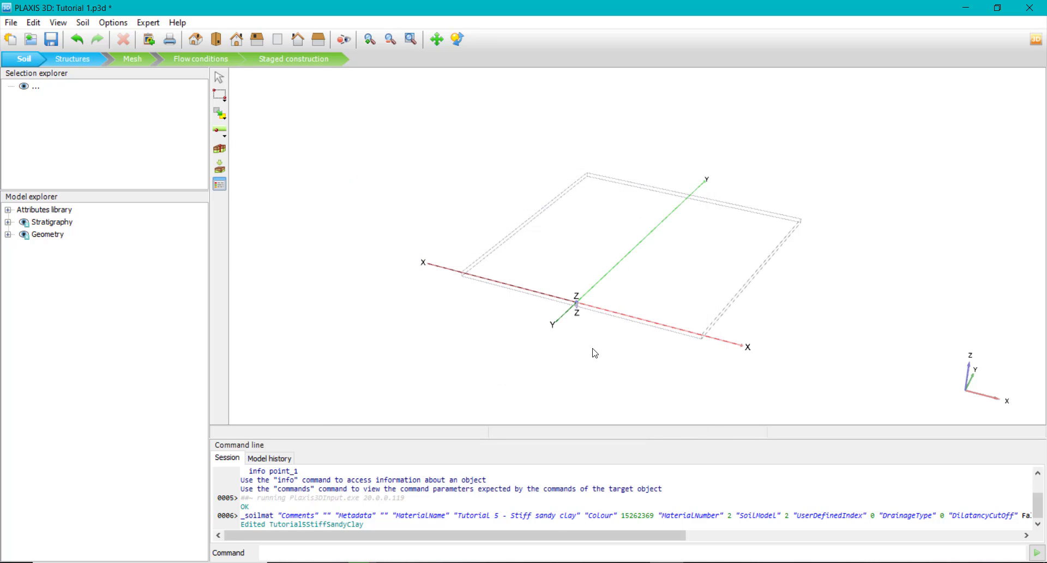
Step: Create a borehole at the model corner x = -30, y = 60 without adding any soil layers
click(221, 155)
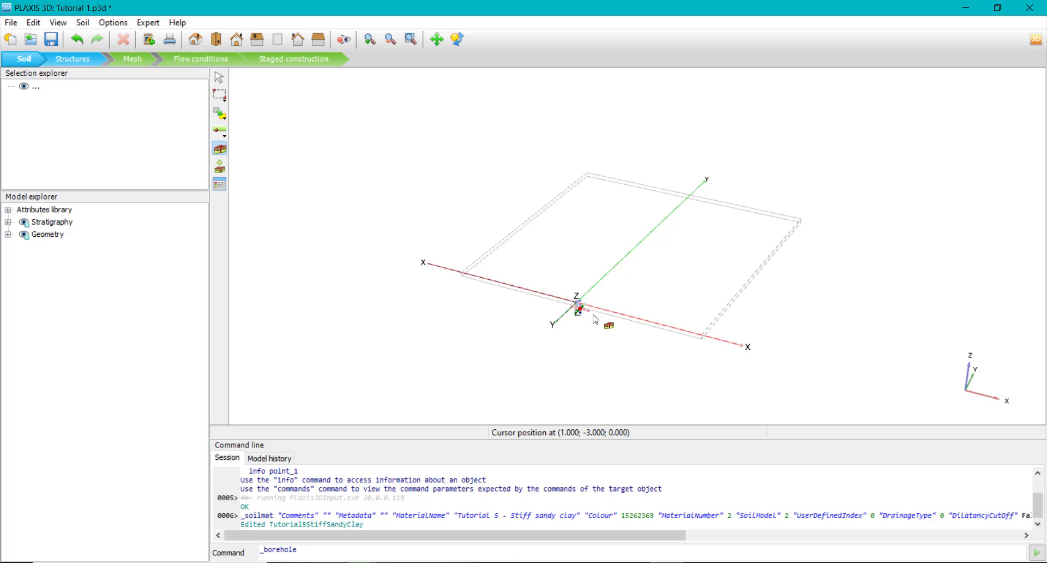
scroll(583, 307, up, 2)
scroll(581, 308, up, 1)
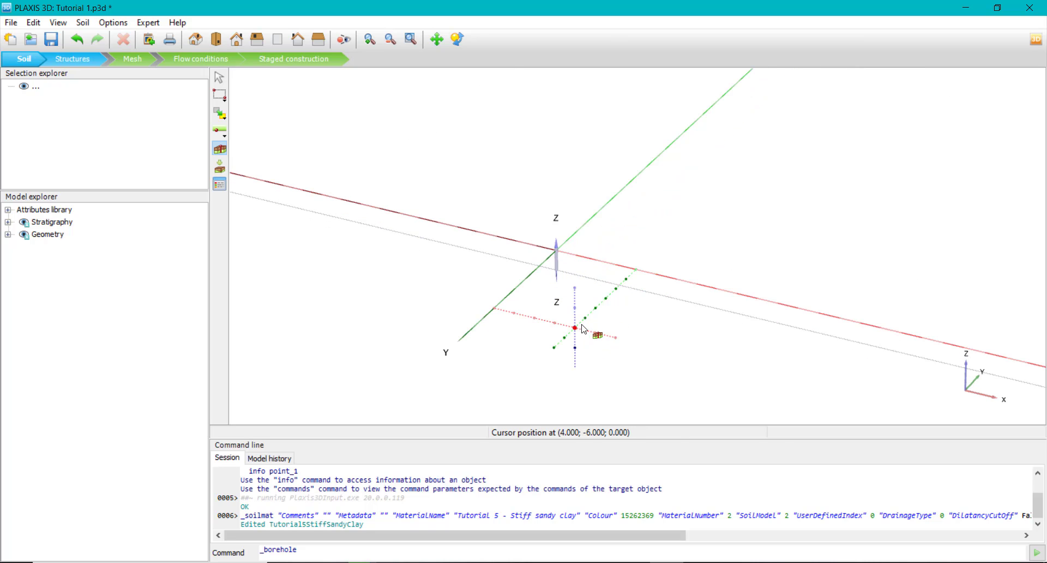
scroll(580, 324, down, 3)
scroll(577, 331, down, 1)
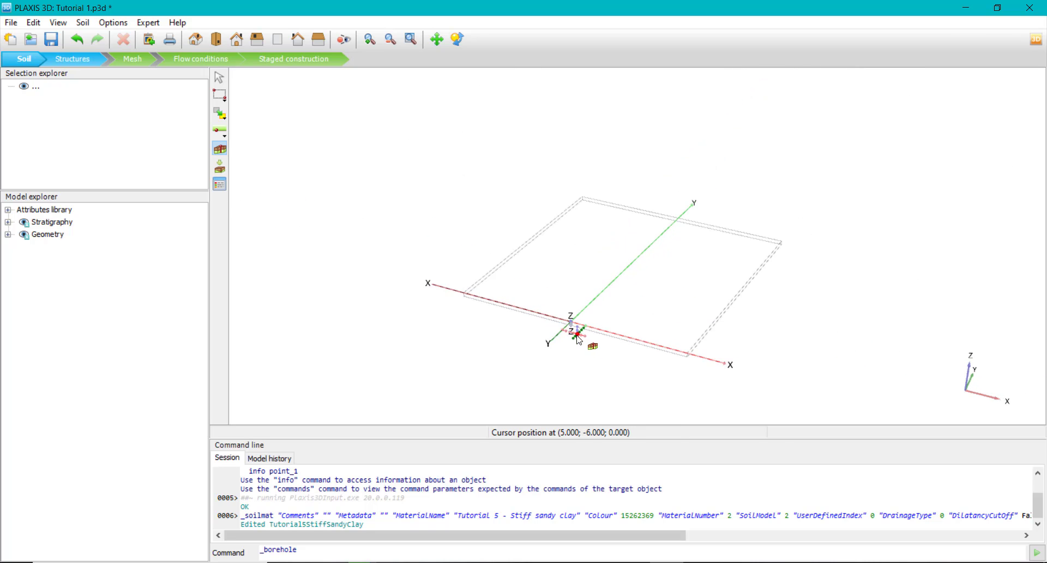
scroll(584, 331, up, 3)
scroll(546, 284, up, 4)
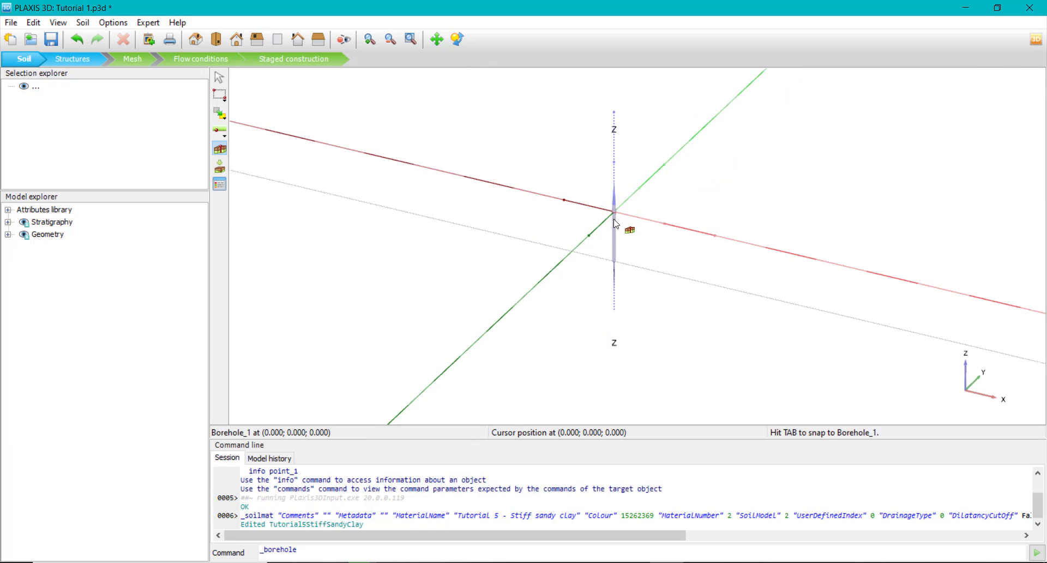
scroll(473, 296, down, 5)
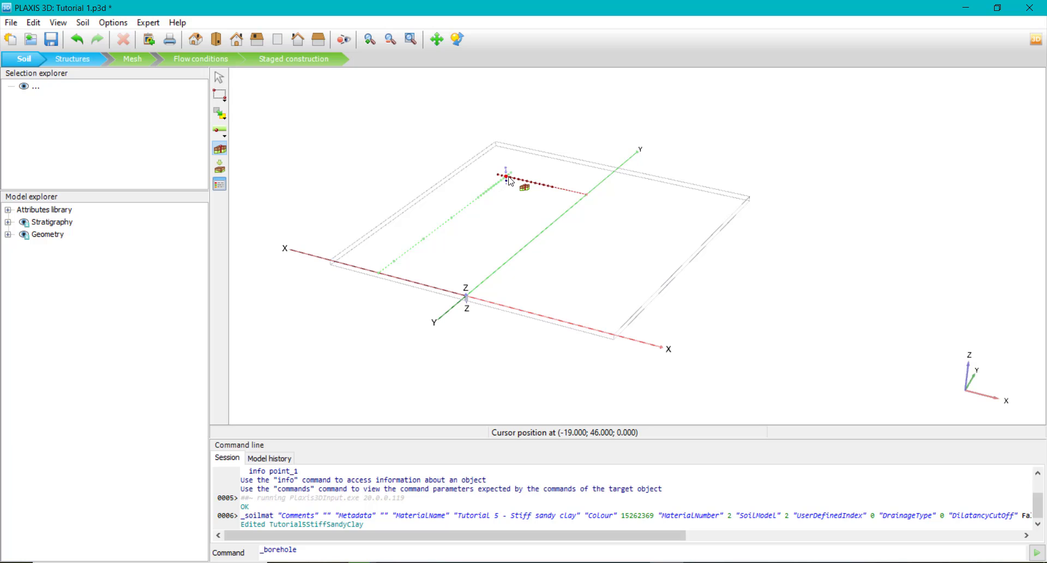
scroll(507, 179, up, 5)
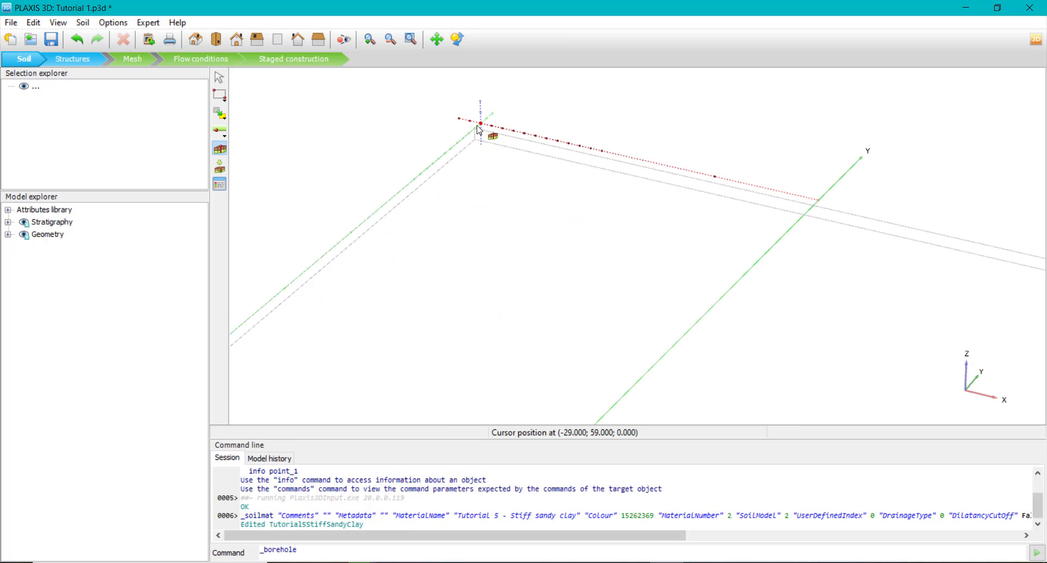
click(475, 130)
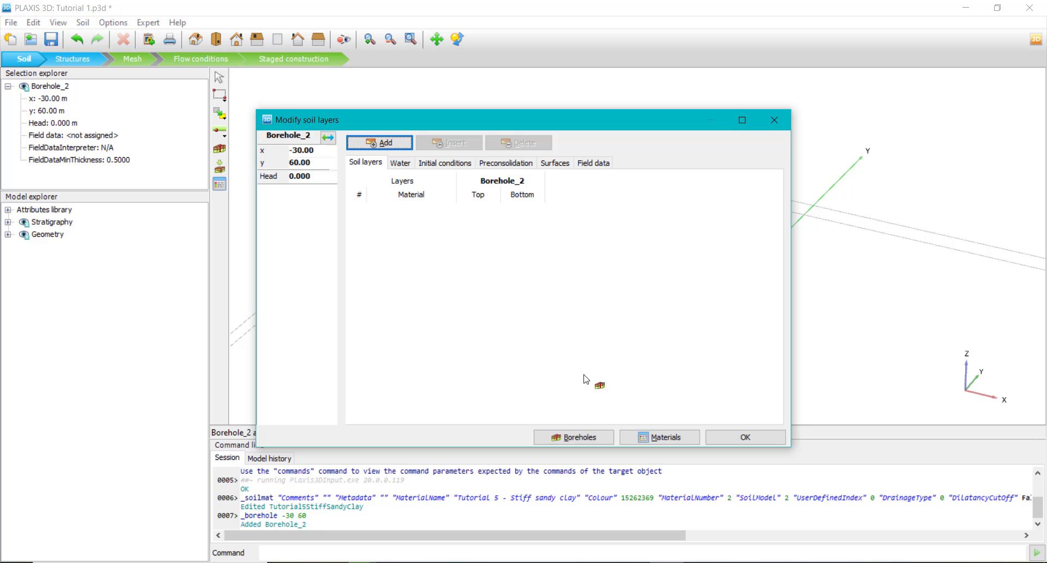
click(721, 440)
Step: Create another borehole without soil layers at the model corner x = 30, y = 60
scroll(487, 237, down, 8)
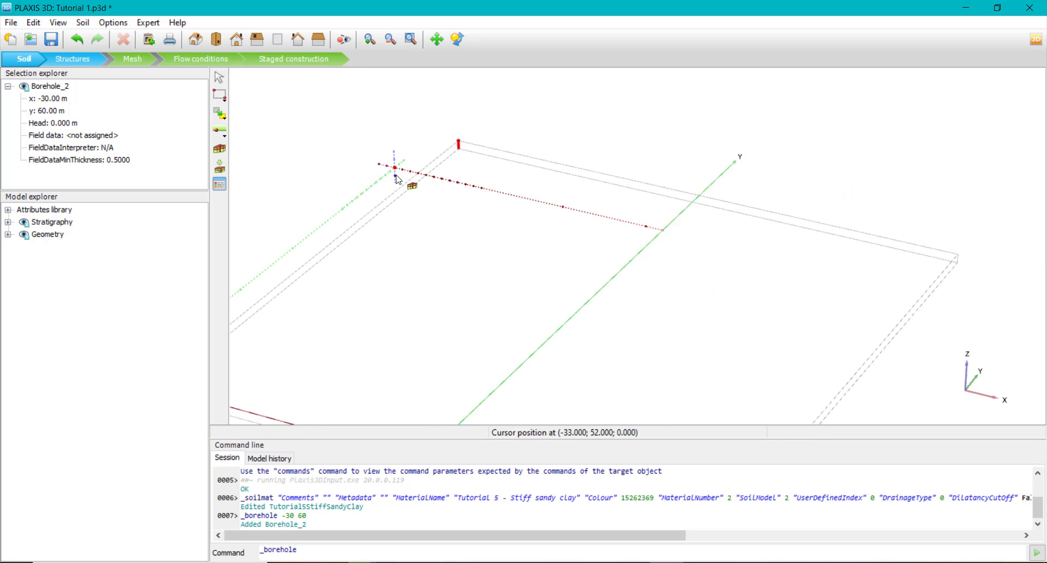
scroll(593, 202, up, 6)
scroll(600, 200, up, 1)
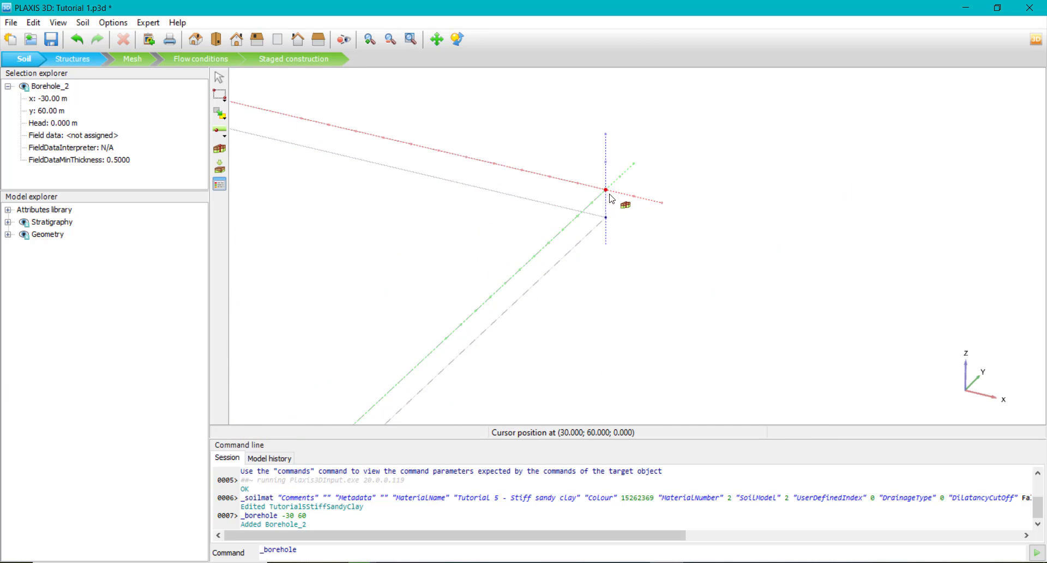
click(607, 194)
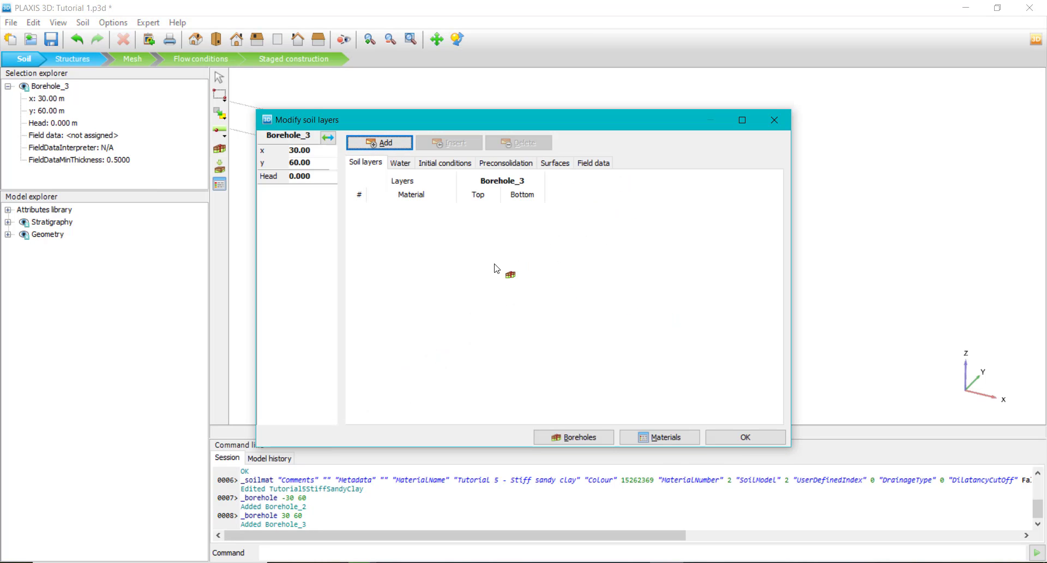
click(722, 437)
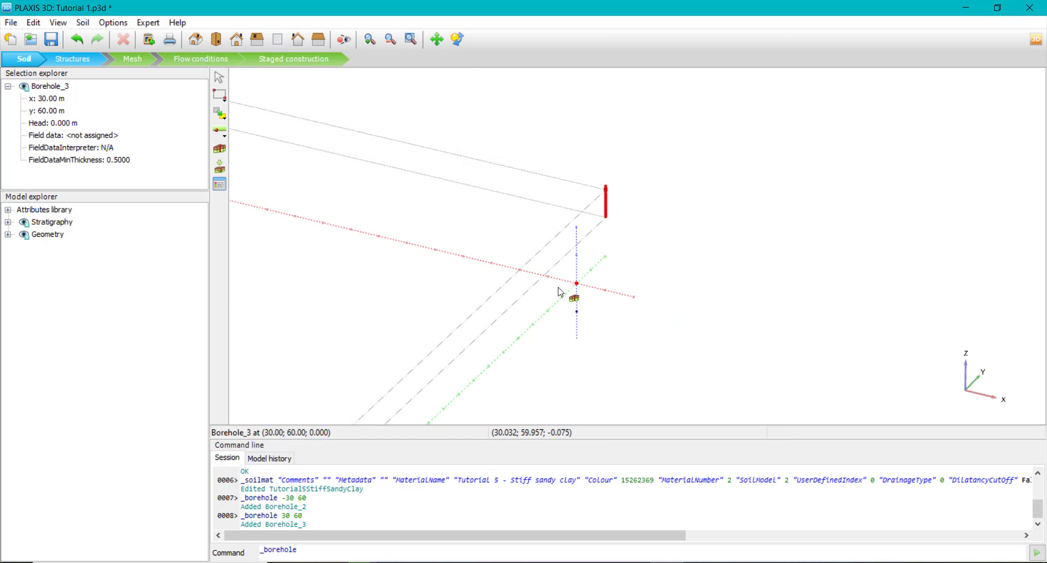
Step: Move the borehole at the corner (-30, 60) to x = -20 m and y = 50 m
scroll(600, 211, down, 3)
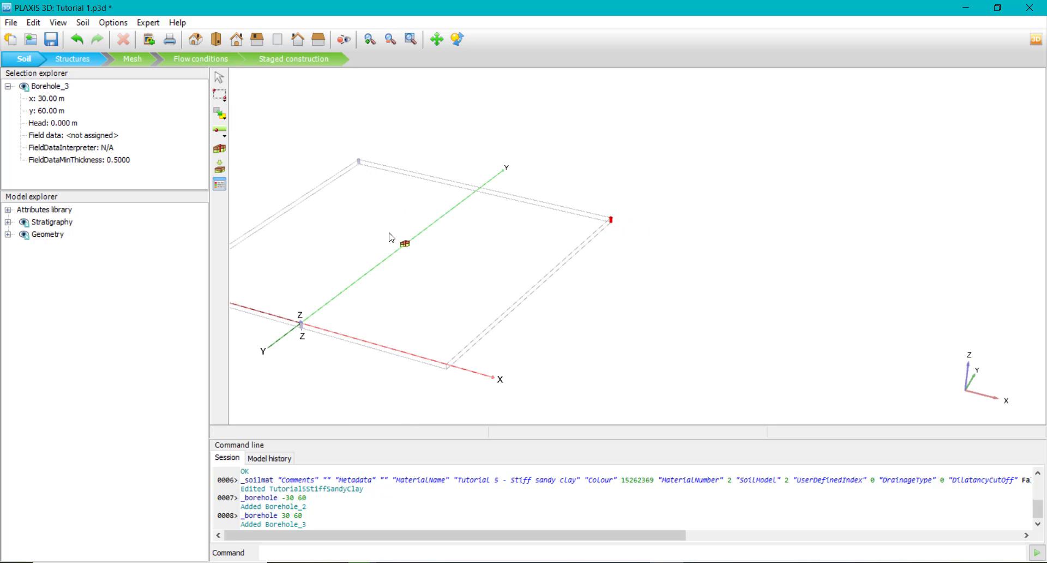
scroll(353, 180, up, 3)
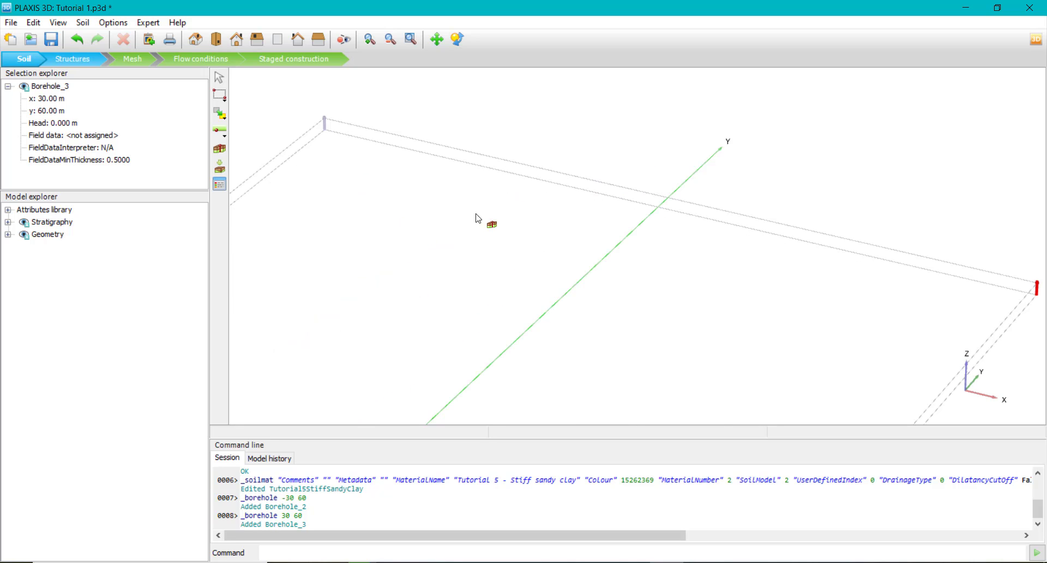
scroll(477, 221, down, 3)
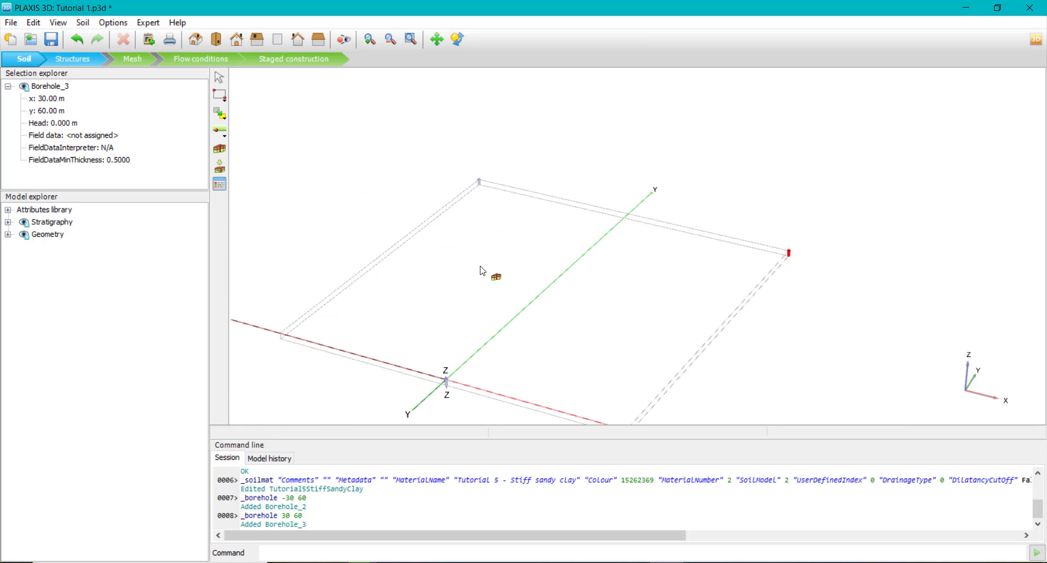
scroll(491, 185, up, 3)
scroll(468, 178, up, 1)
click(420, 163)
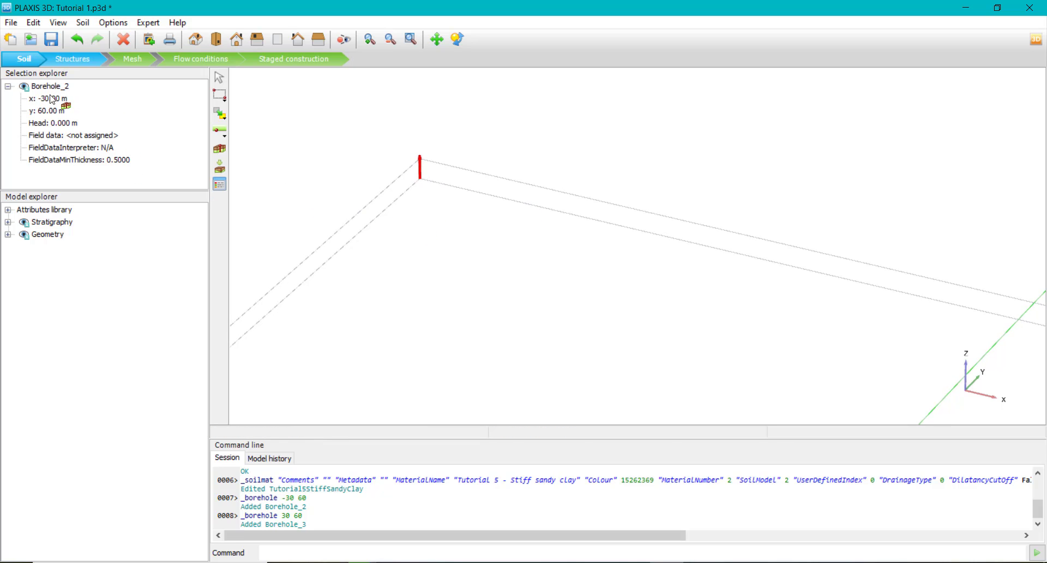
scroll(482, 182, down, 2)
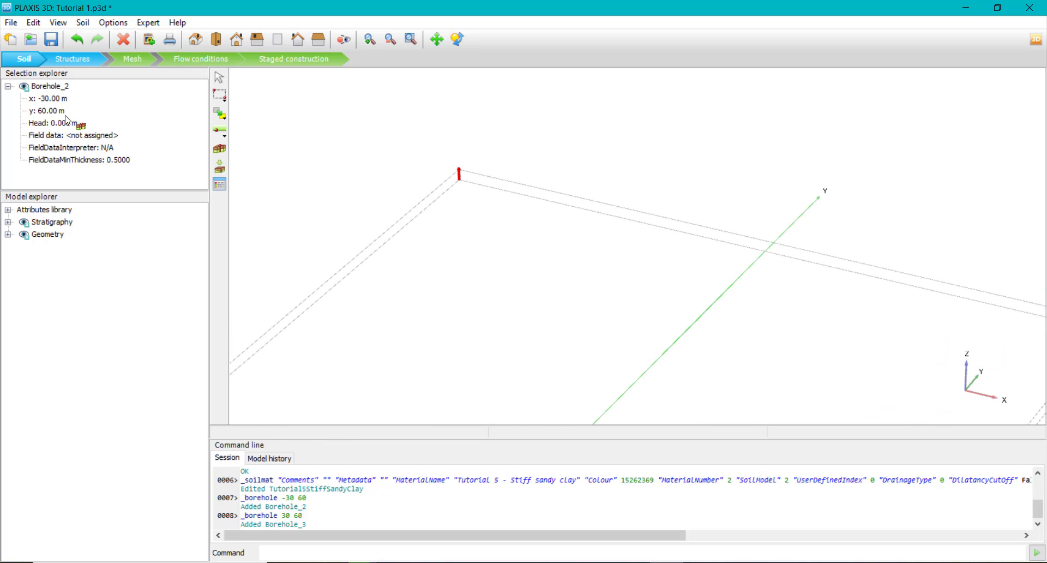
scroll(488, 240, down, 3)
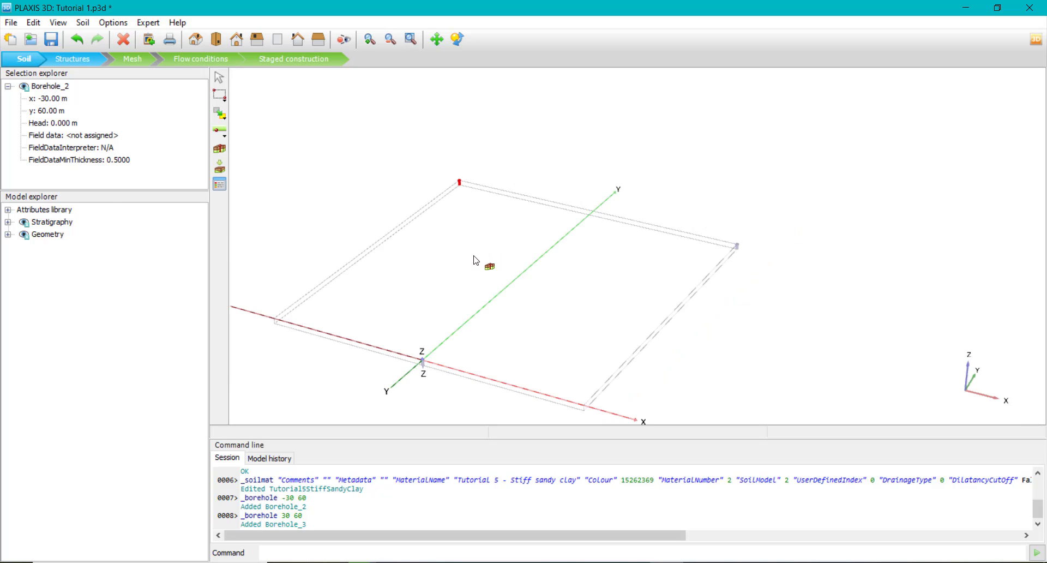
scroll(462, 263, down, 1)
scroll(462, 264, down, 1)
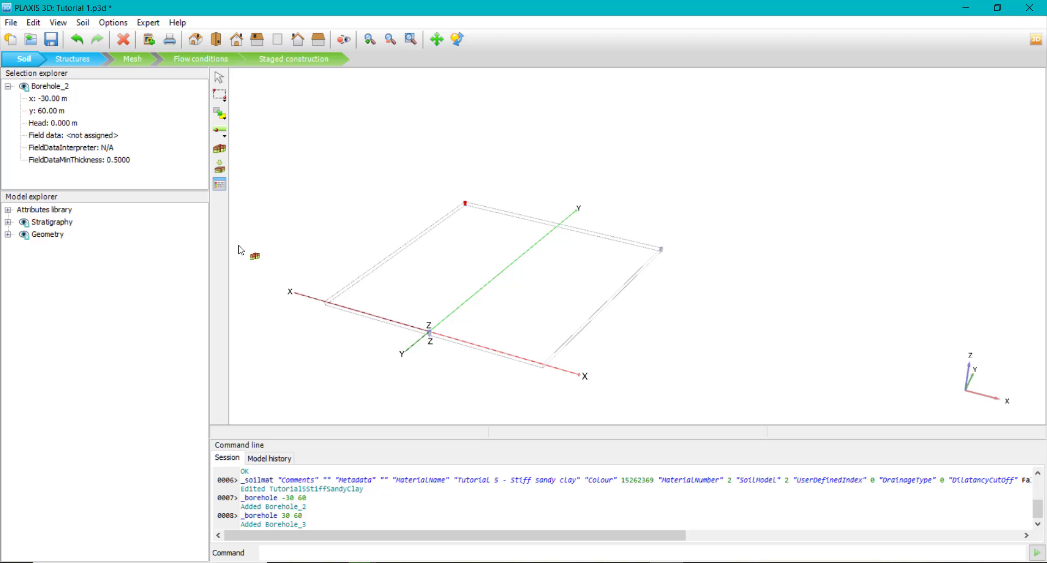
click(57, 99)
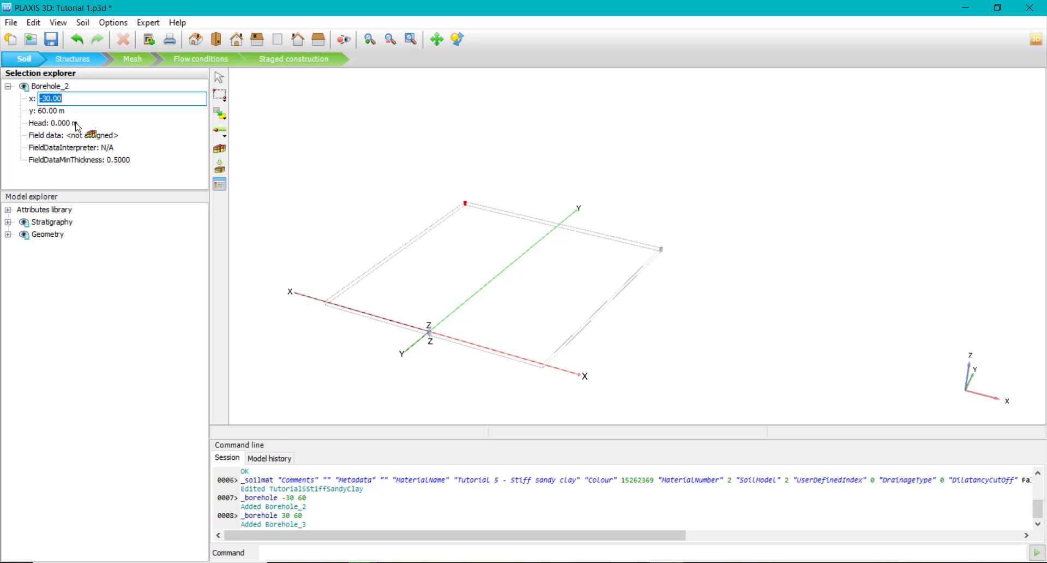
text(-20)
key(Return)
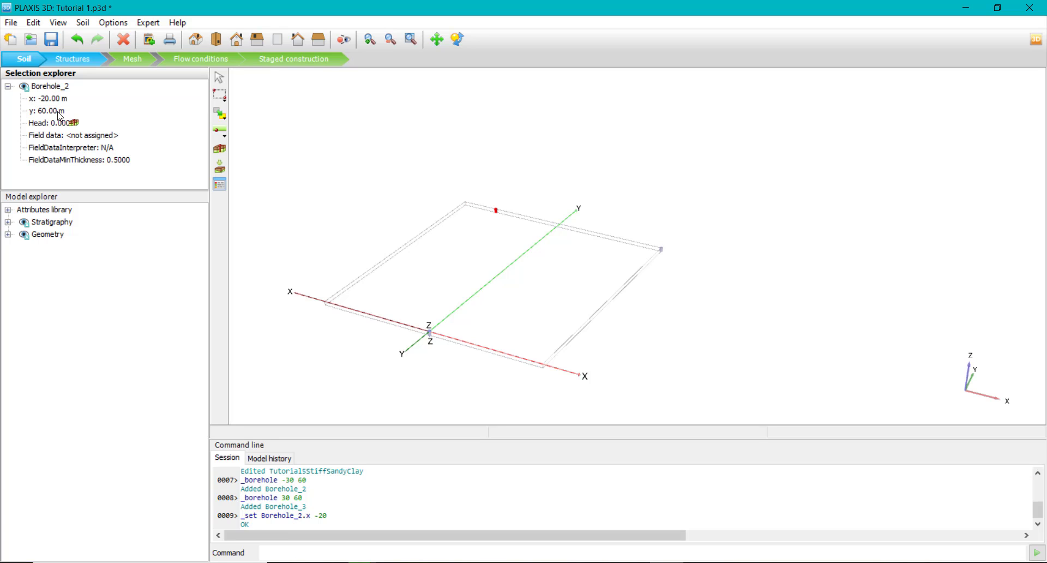
click(57, 111)
text(50)
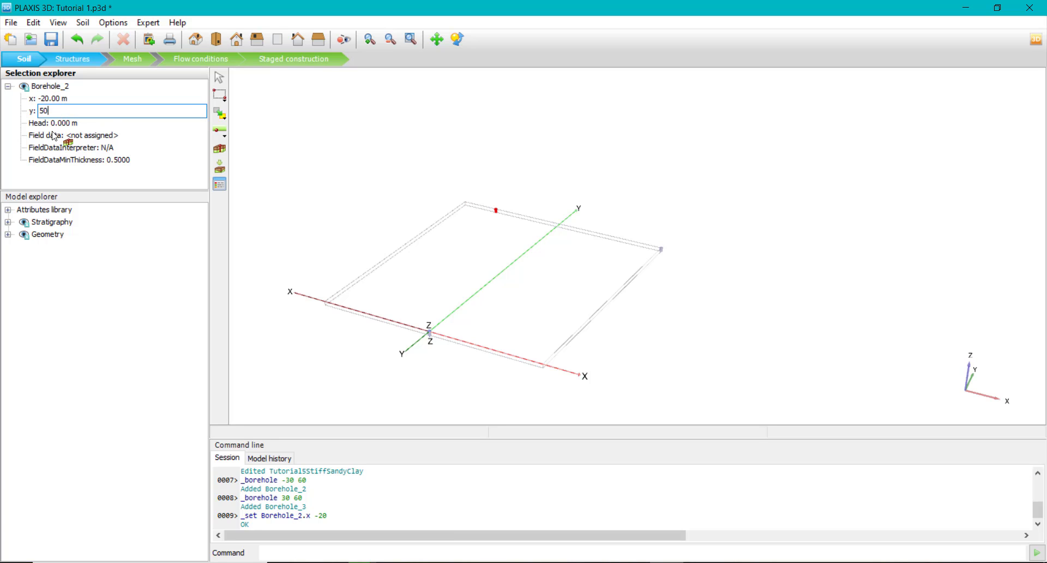
key(Return)
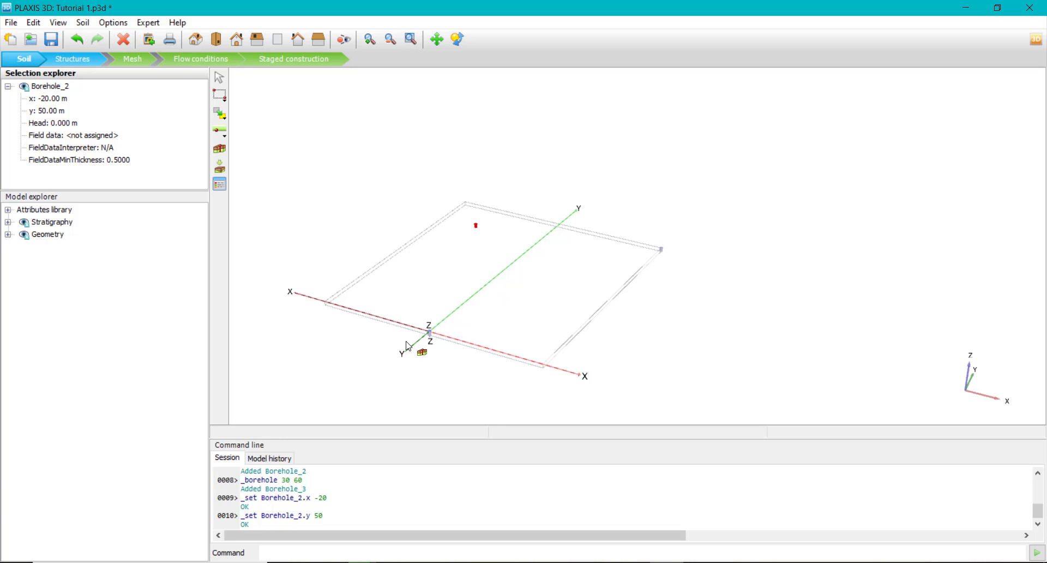
Step: Clear the borehole selection and expand the Geometry and Attributes library branches of the model tree
click(403, 339)
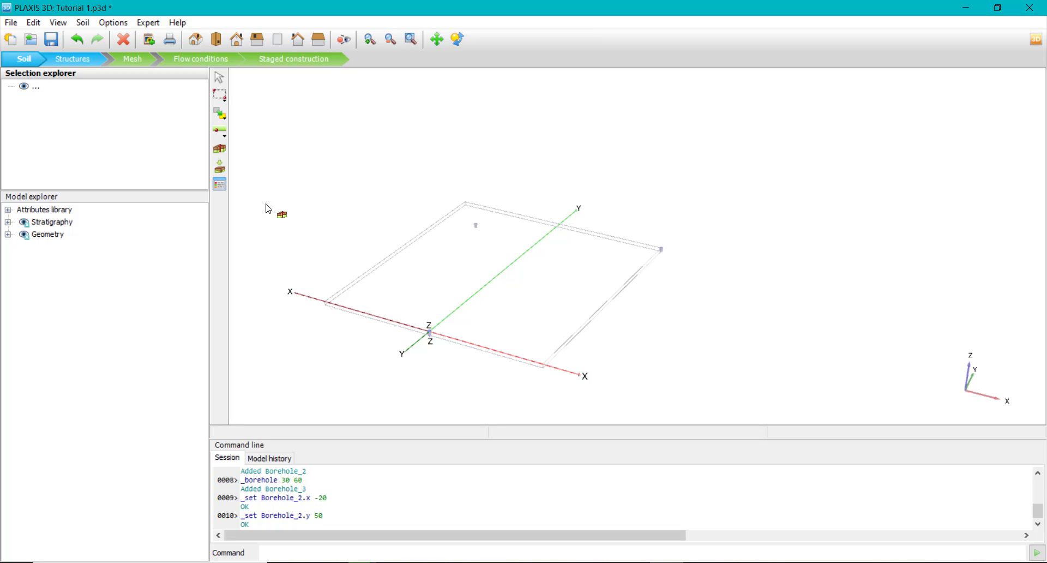
click(8, 234)
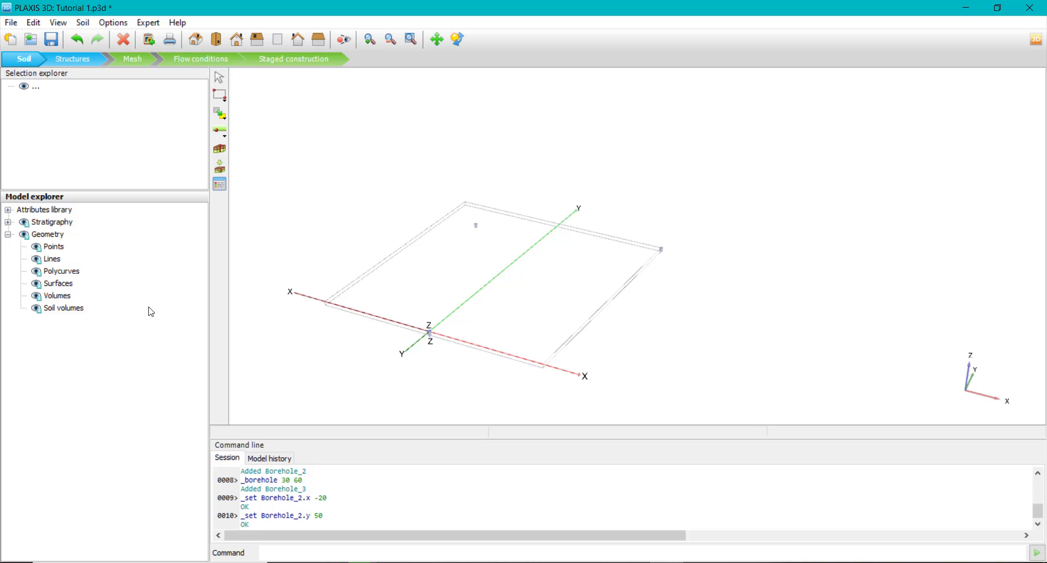
double_click(20, 210)
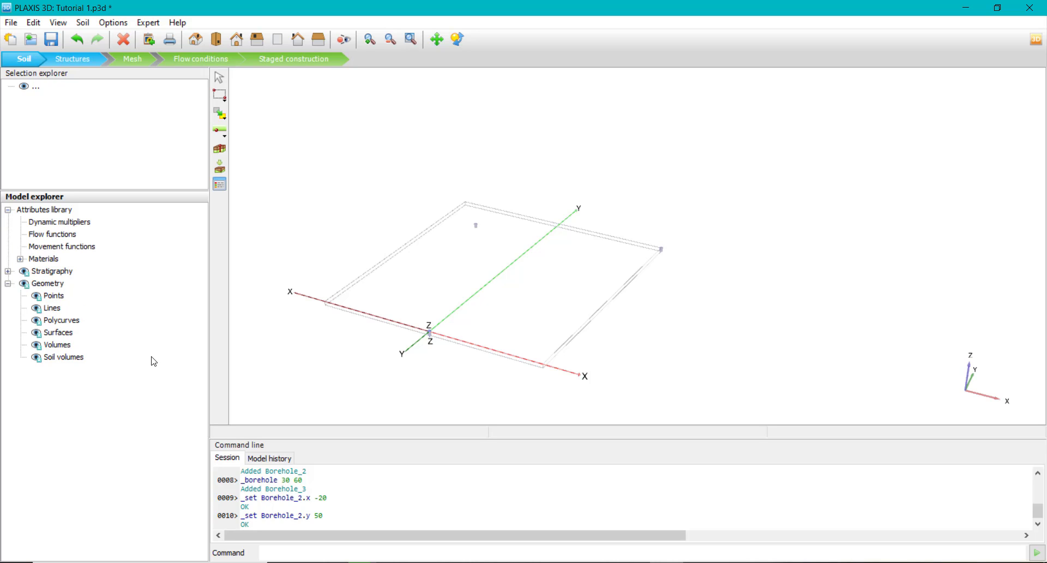
Step: Add two soil layers to the borehole at the origin, with bottom levels at -4 m and -9 m
double_click(430, 334)
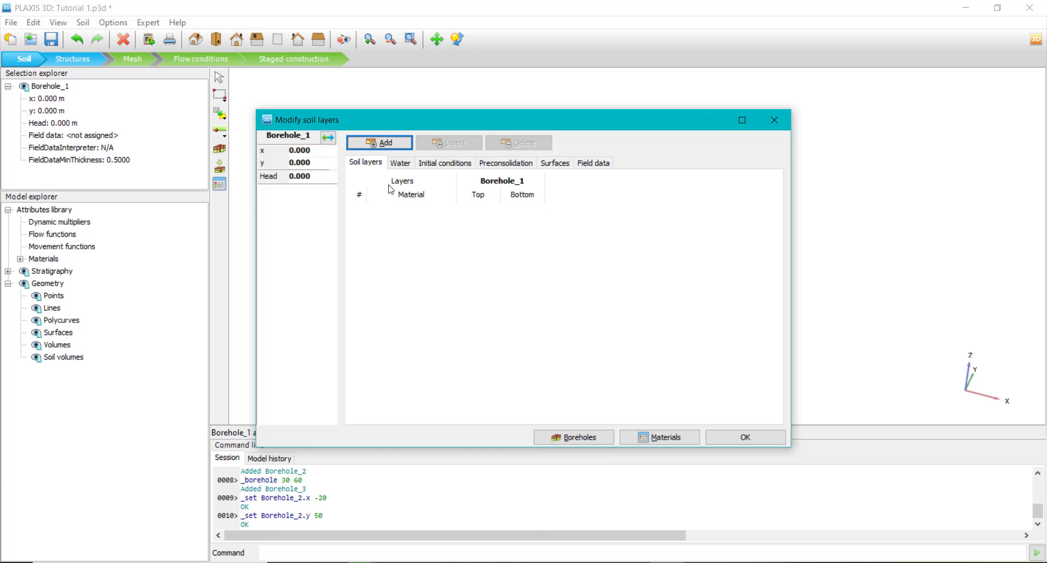
click(385, 143)
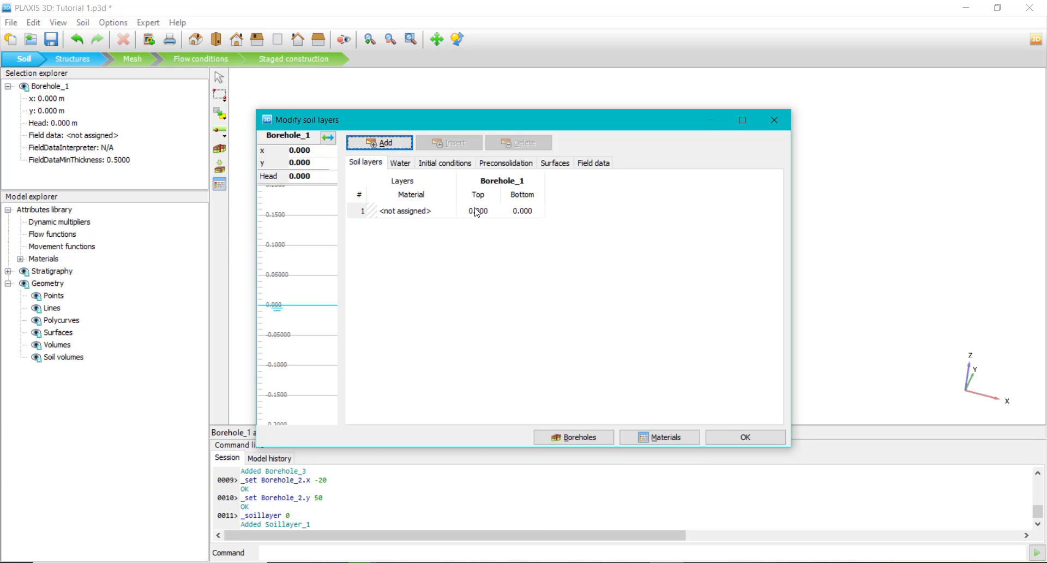
click(518, 212)
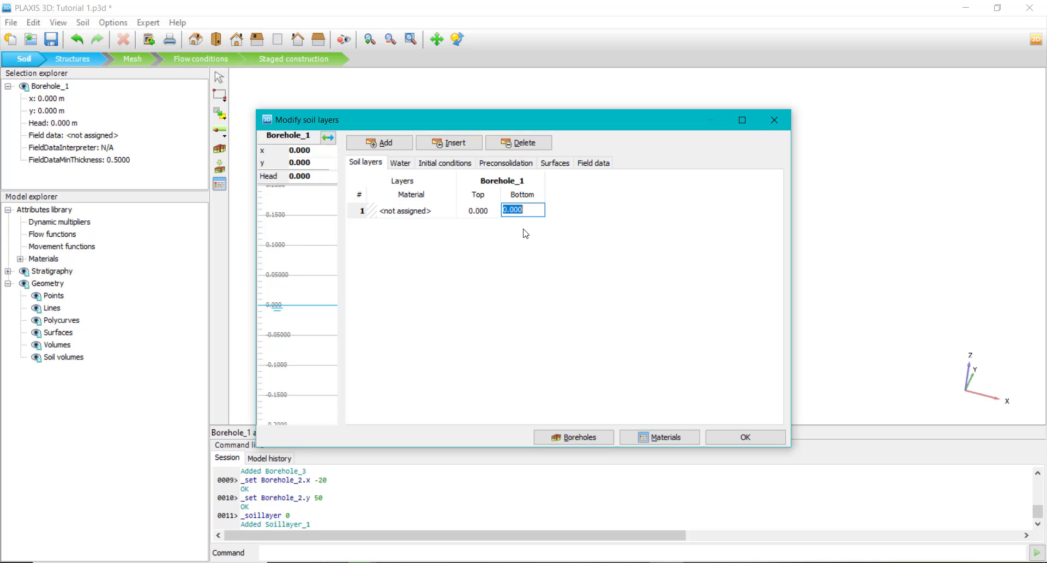
text(-4)
click(385, 143)
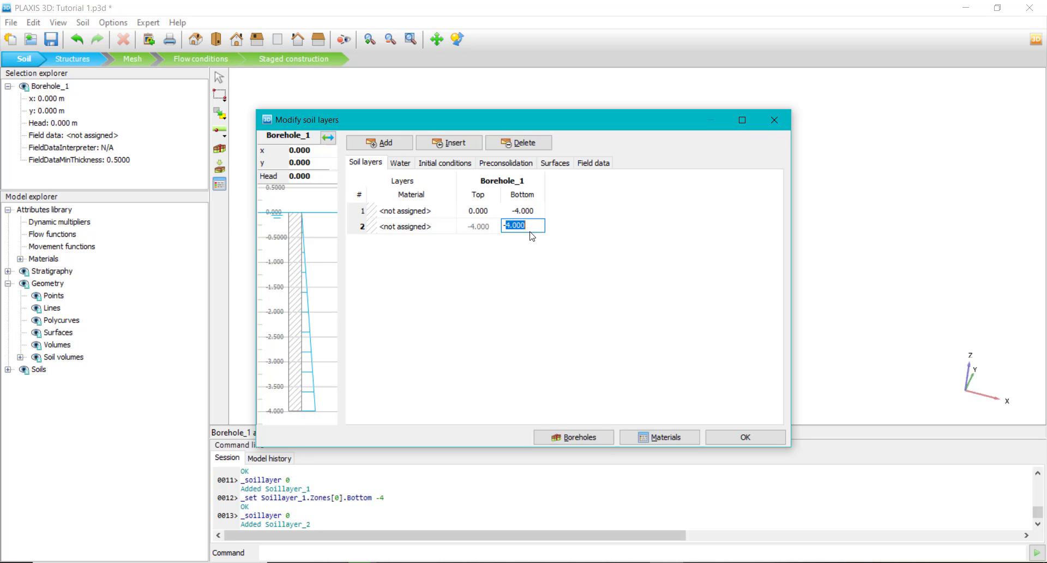
text(9)
Step: Add a third soil layer to the borehole at the origin with its bottom level at -20 m
click(379, 143)
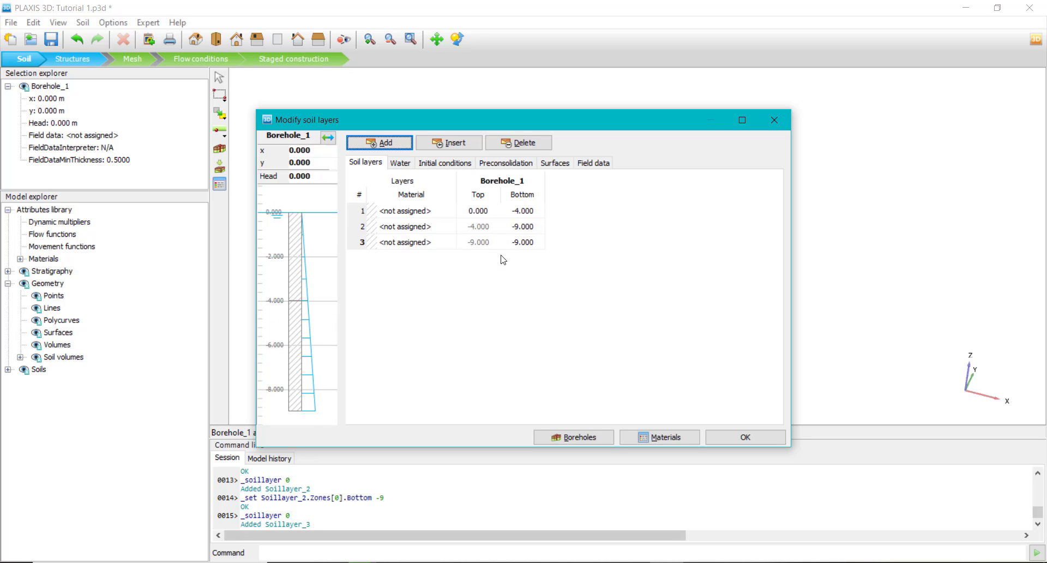
click(534, 241)
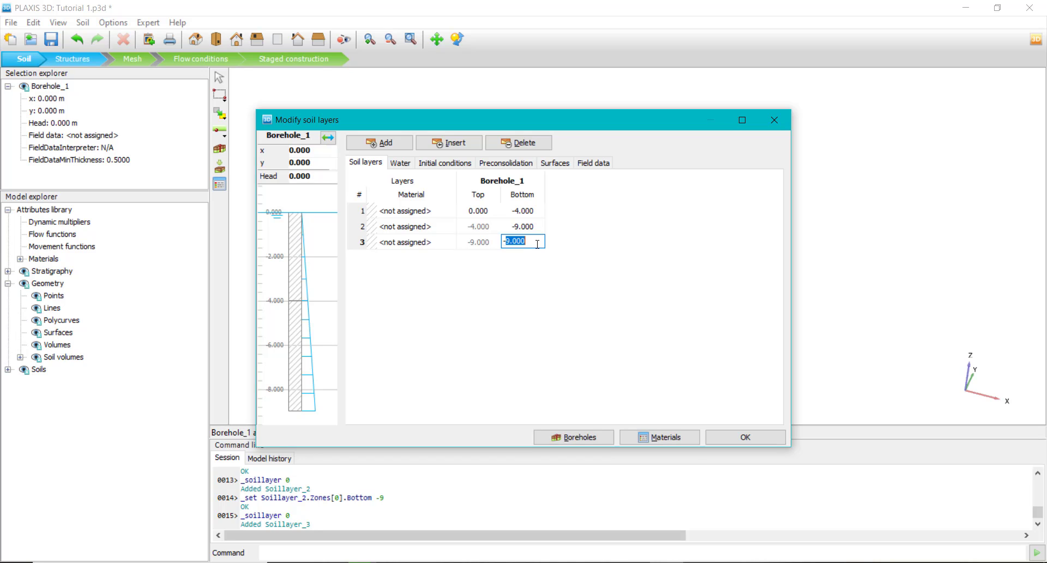
text(20)
key(Return)
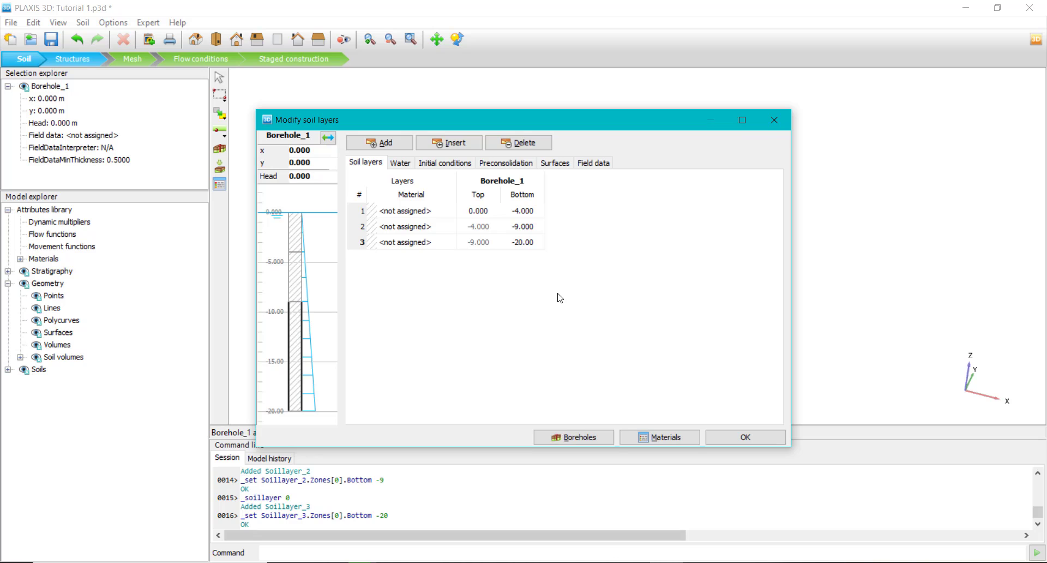
Step: Set the bottom levels of the second and third soil layers to -12 m and -30 m and accept the layer changes
click(522, 228)
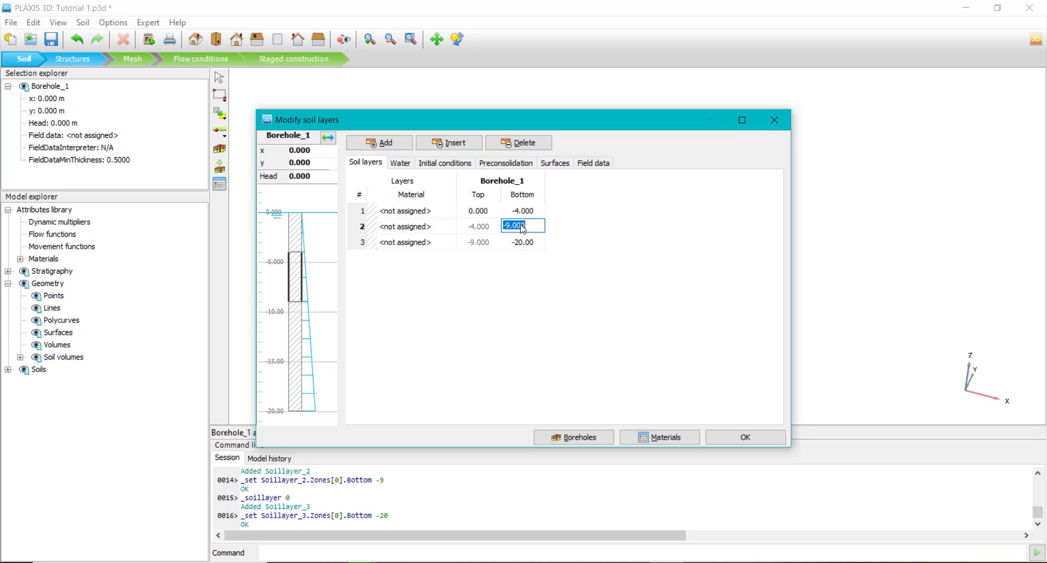
text(-12)
click(528, 242)
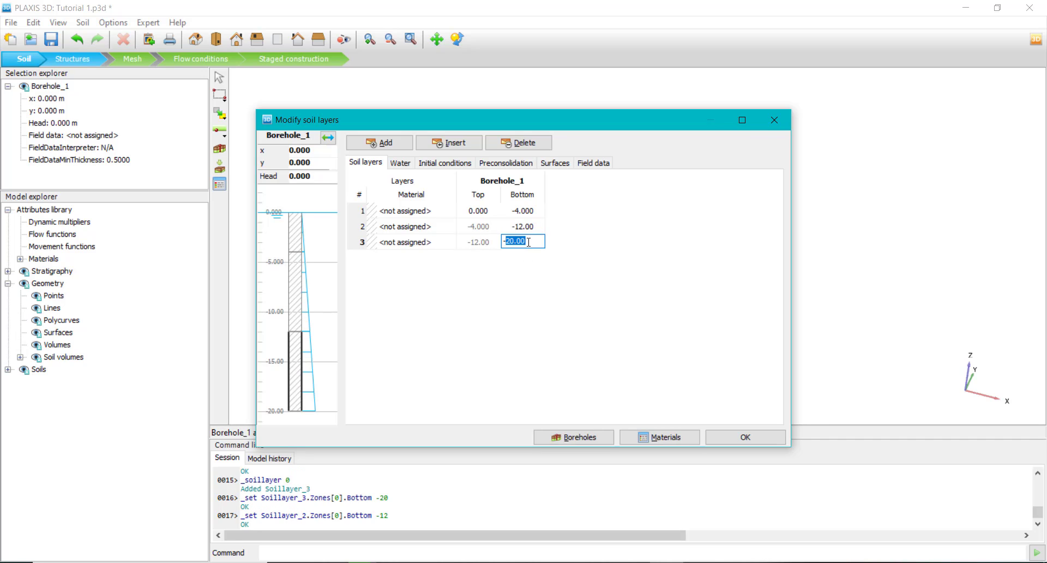
text(30)
key(Return)
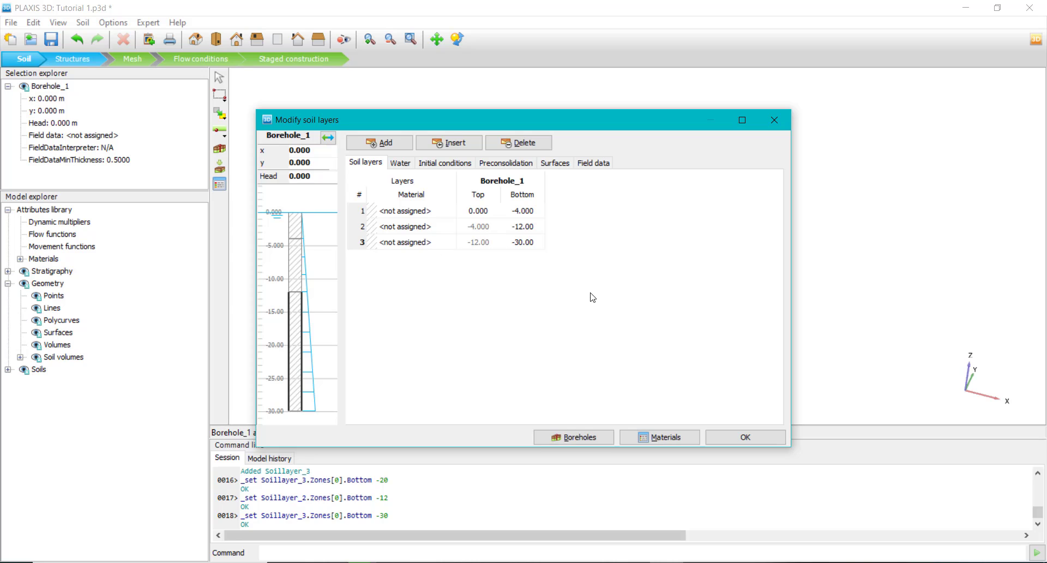
click(721, 438)
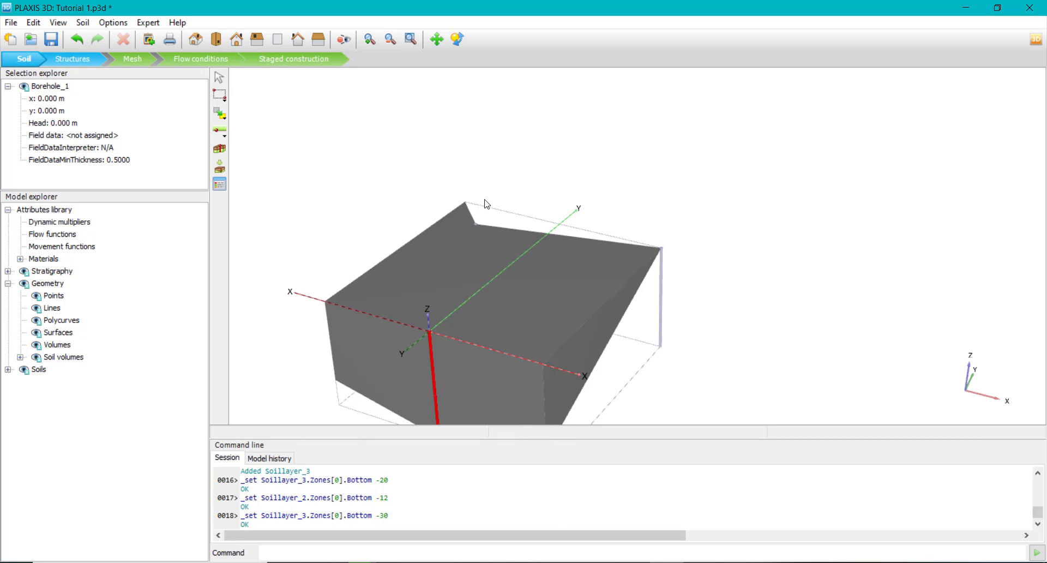
Step: Delete the boreholes at (30, 60) and (-20, 50), leaving only the one at the origin
double_click(661, 256)
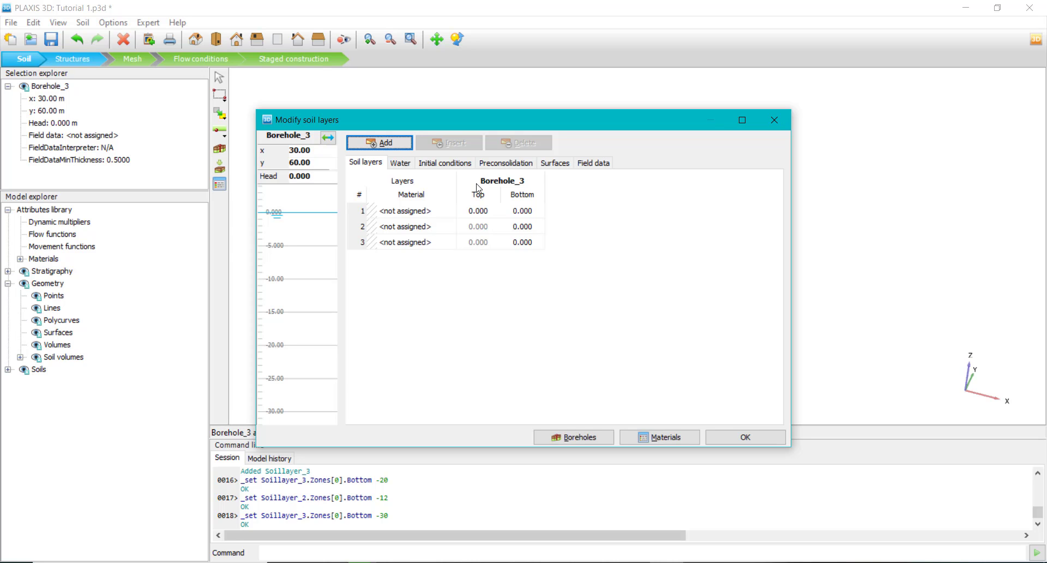
click(774, 121)
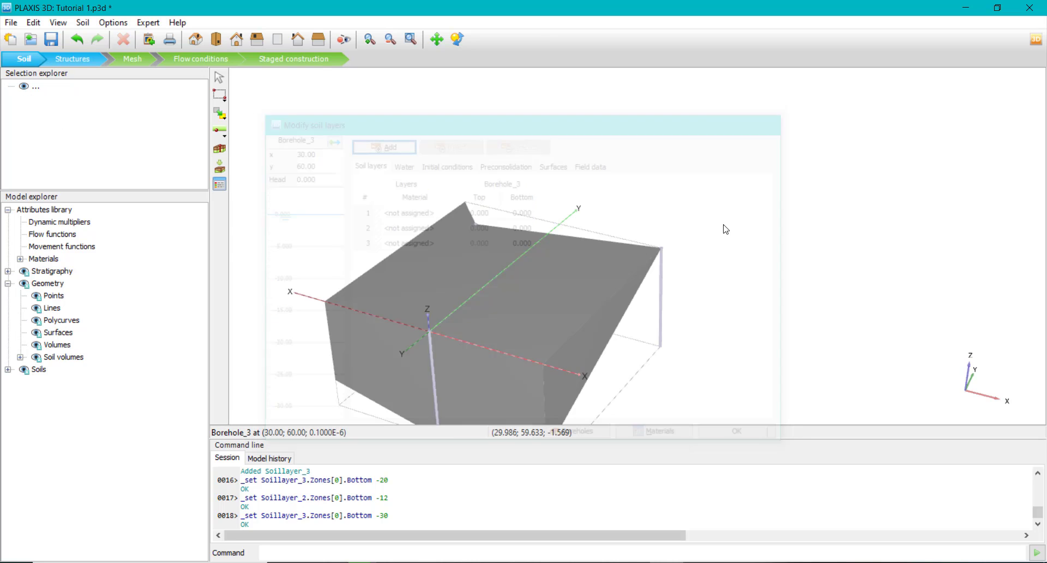
click(662, 294)
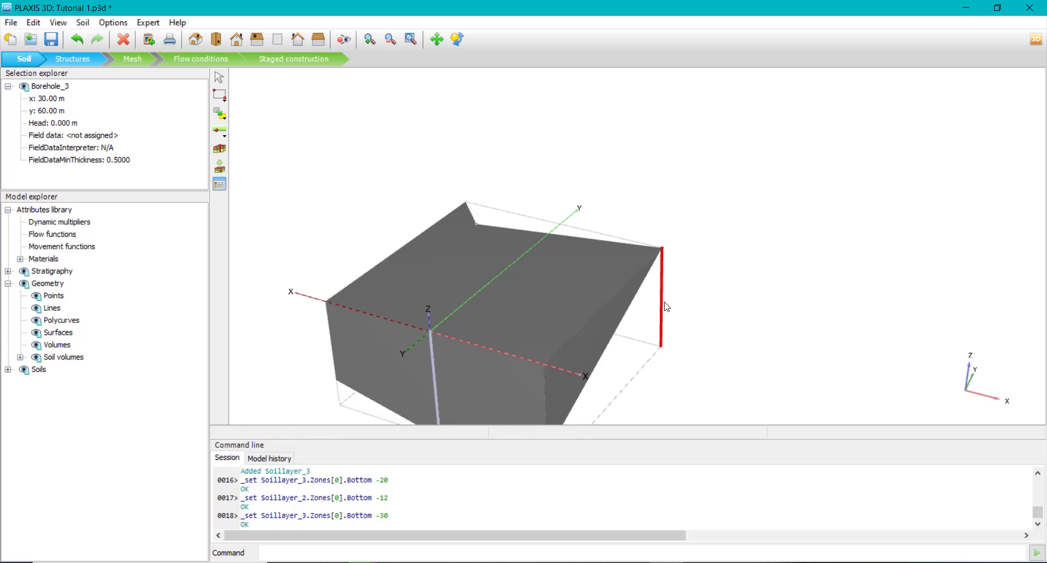
key(Delete)
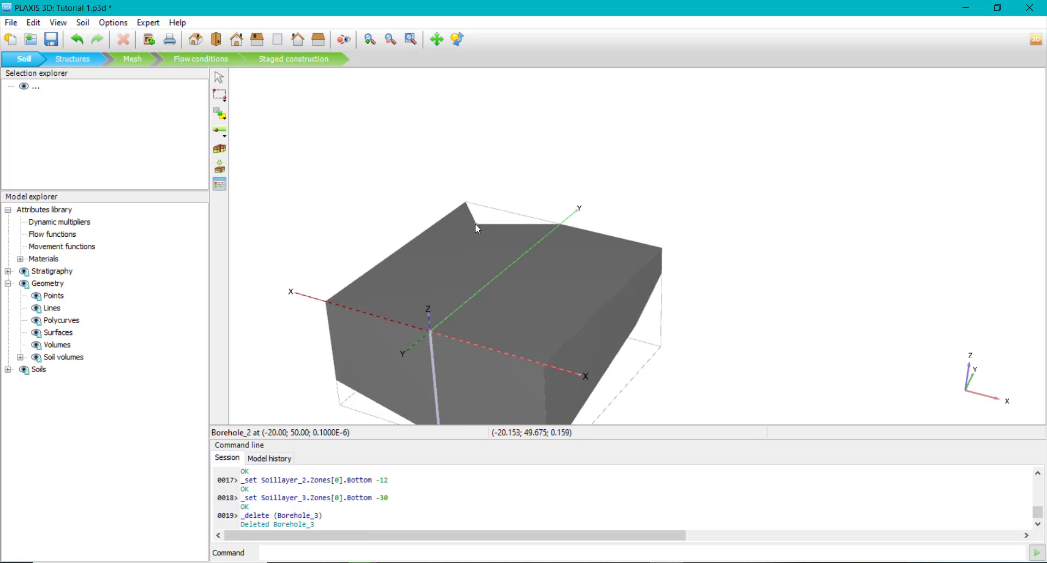
click(476, 224)
key(Delete)
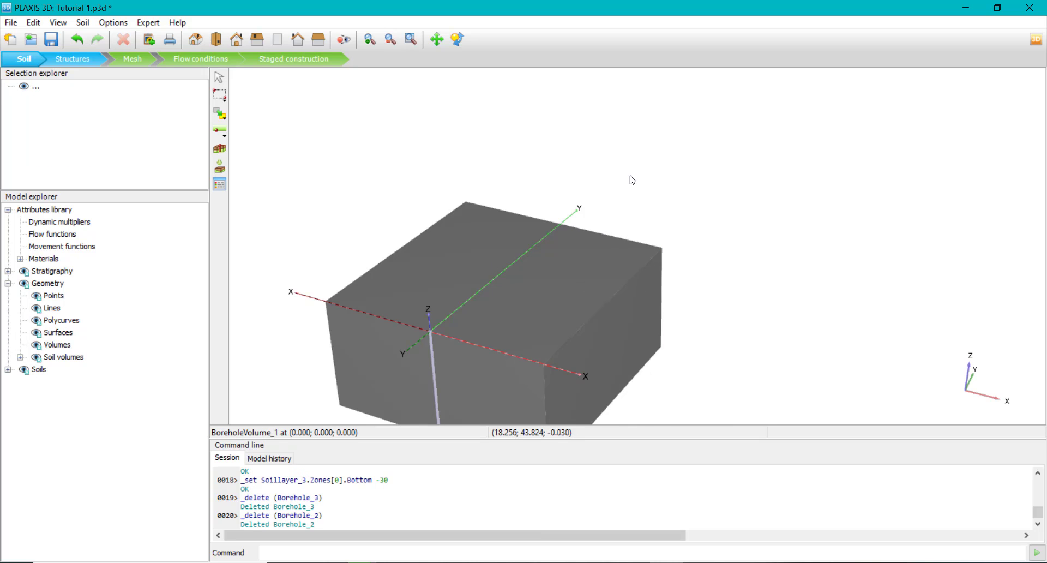
Step: Review the project's material sets and the attributes of the first soil in the model tree
scroll(594, 222, down, 2)
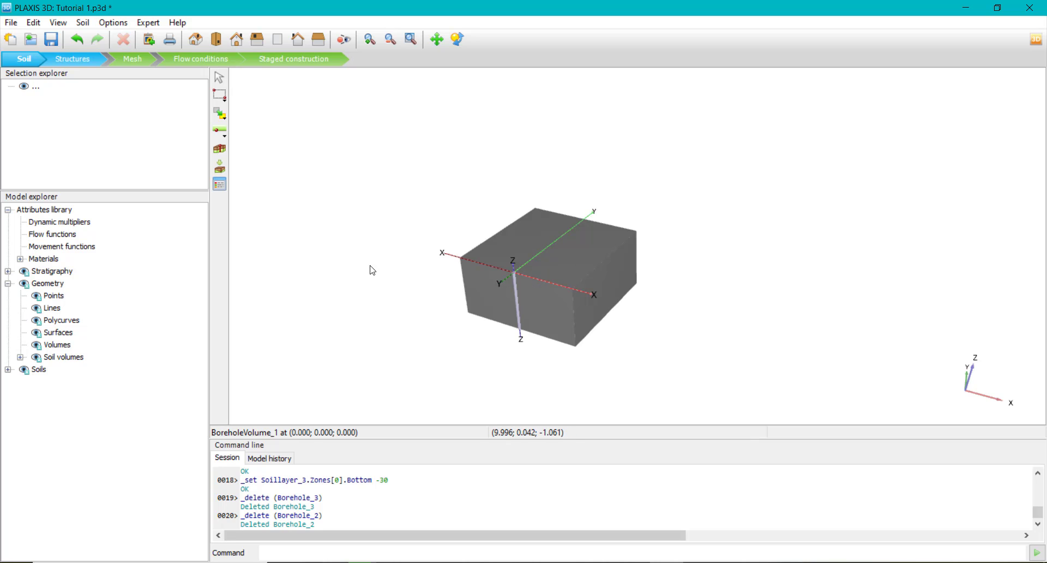
click(219, 185)
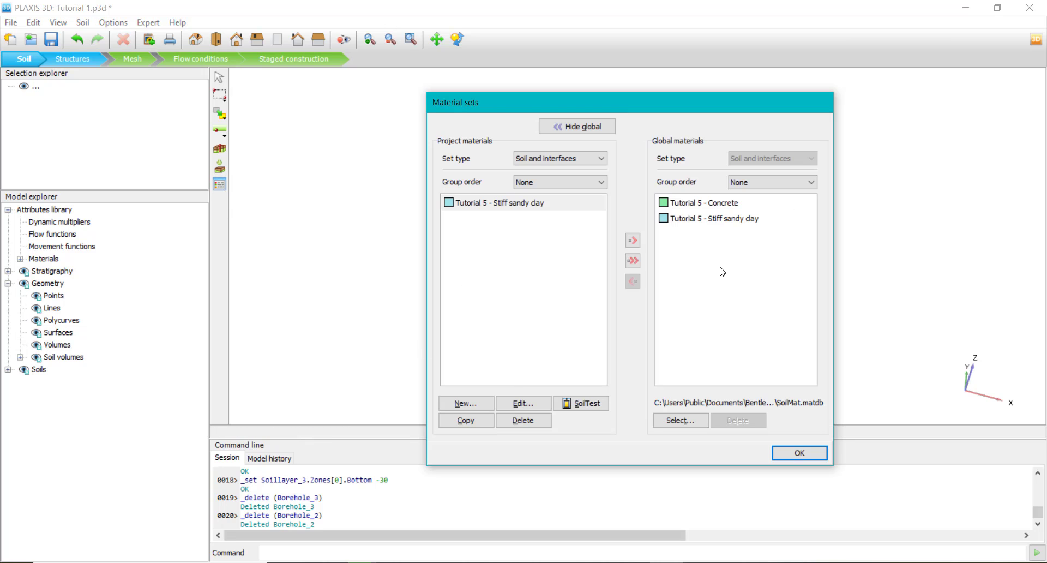
click(797, 455)
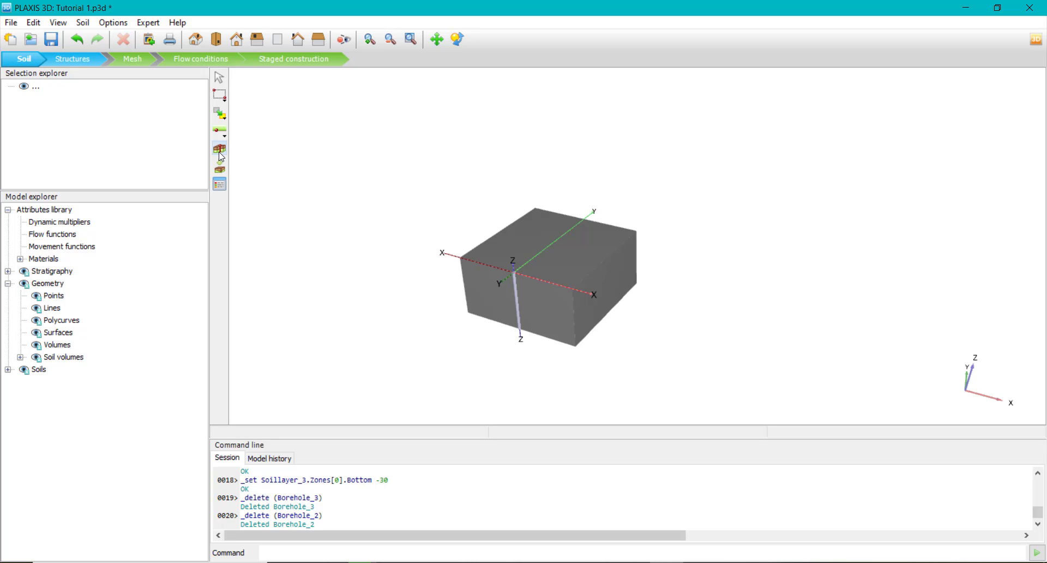
double_click(516, 284)
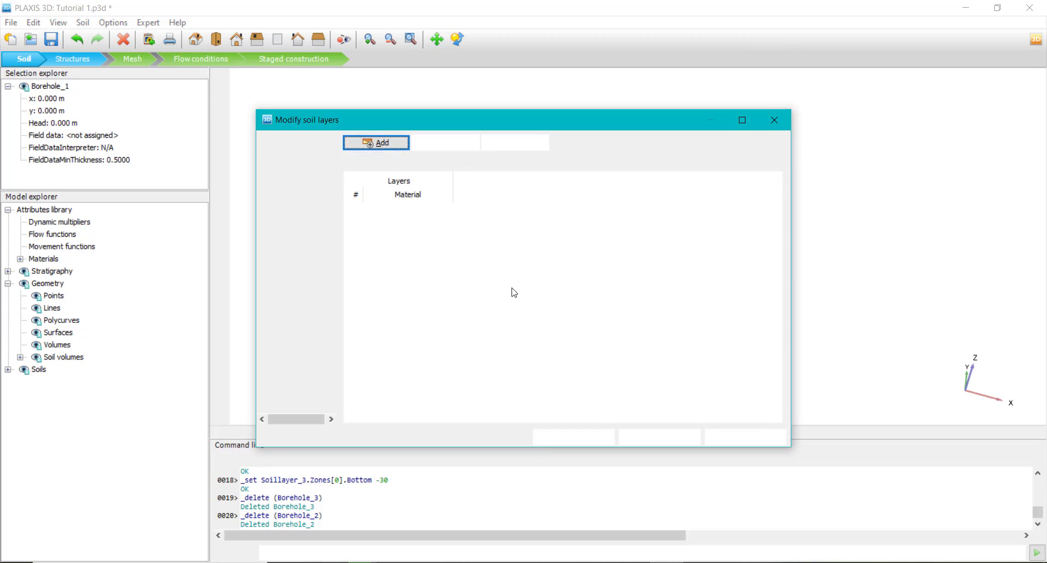
click(774, 120)
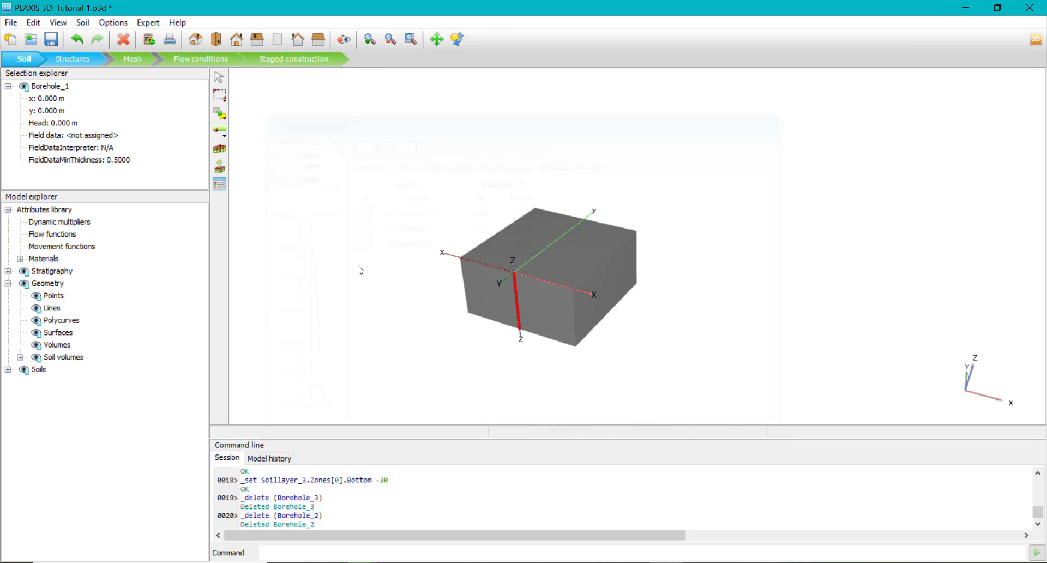
click(8, 370)
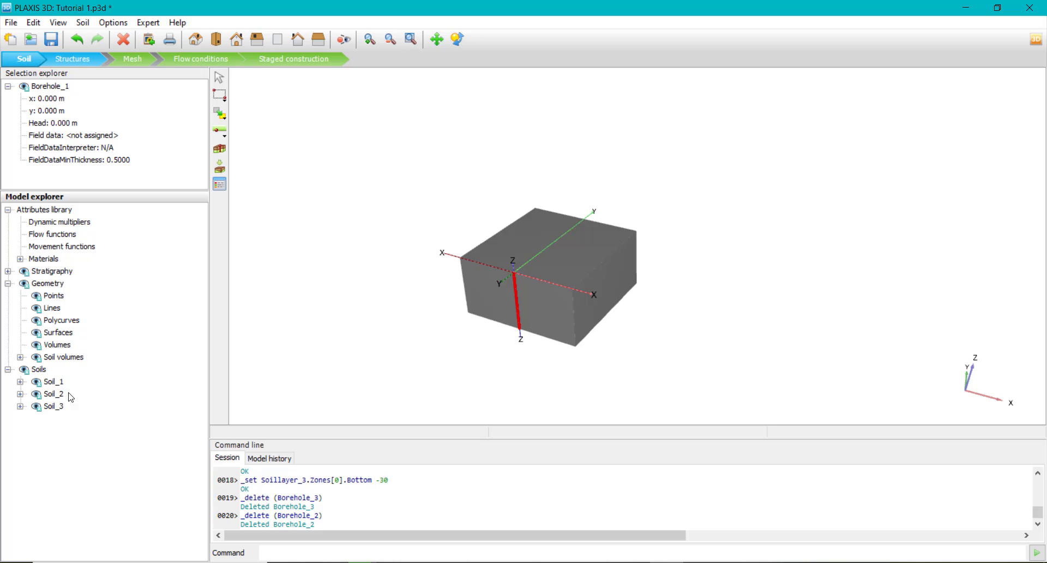
click(21, 382)
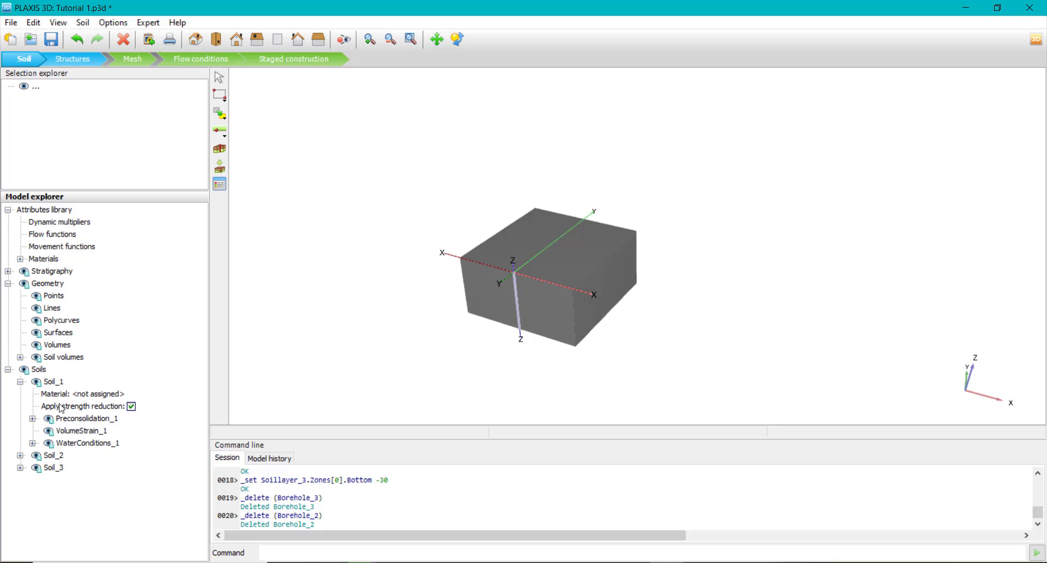
Step: Create a blank soil material directly from the first layer of the borehole at the origin, leaving its properties undefined
click(514, 285)
double_click(514, 285)
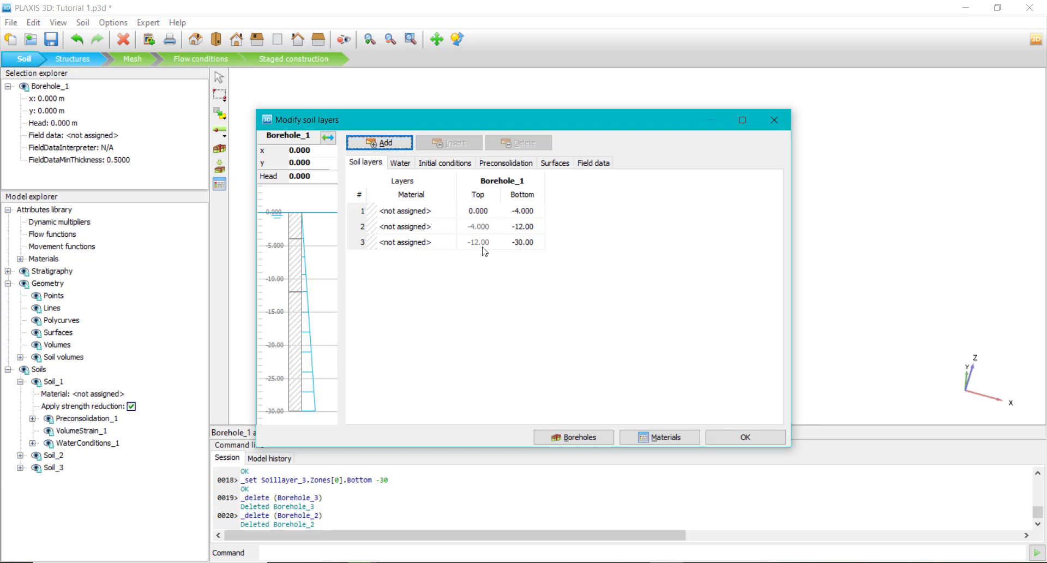
click(435, 217)
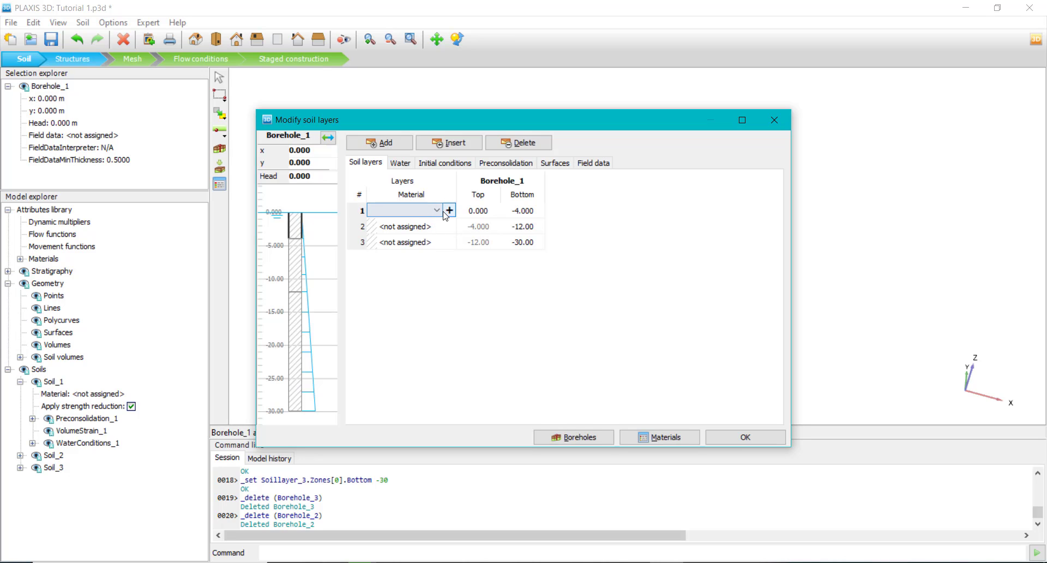
click(449, 210)
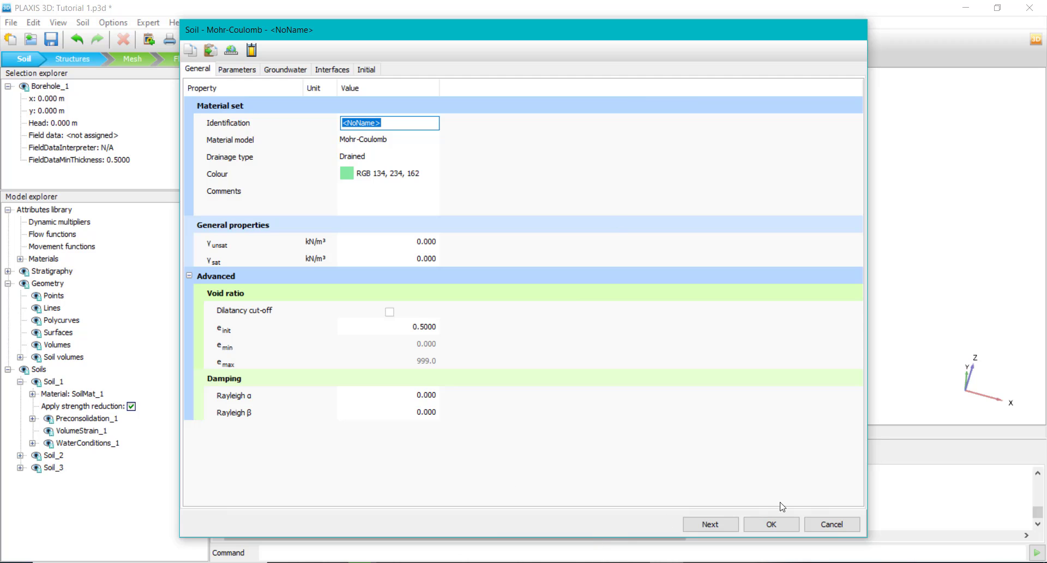
click(818, 523)
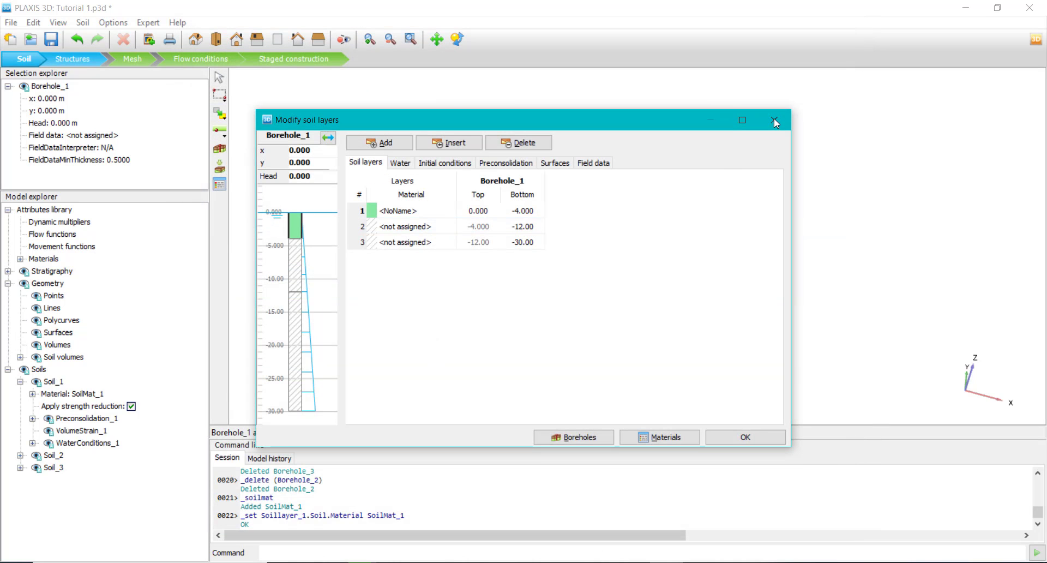
click(775, 120)
Step: Delete the unnamed material and "Tutorial 5 - Stiff sandy clay" from the project's soil and interface materials
click(219, 185)
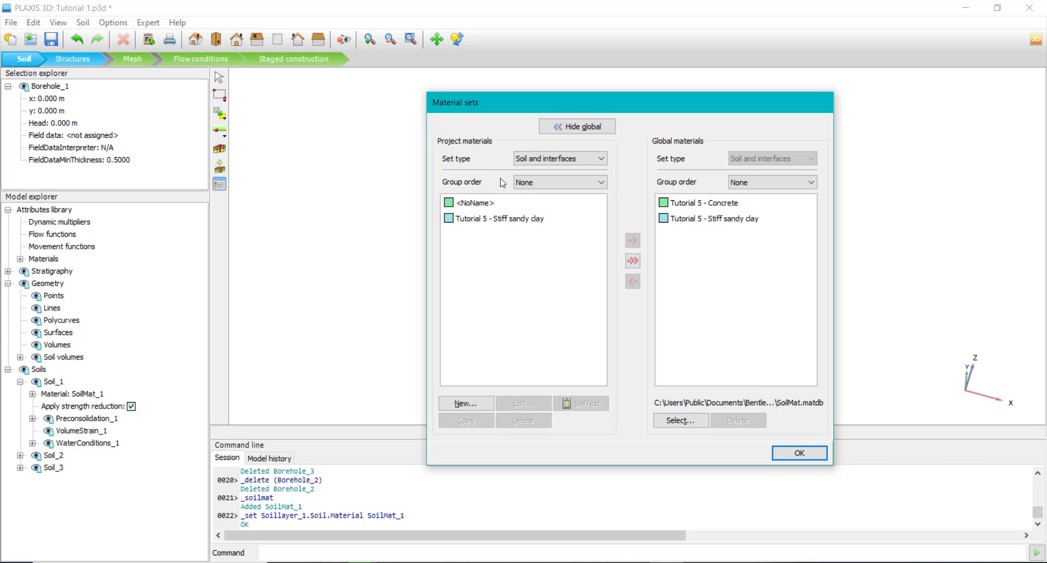
click(523, 295)
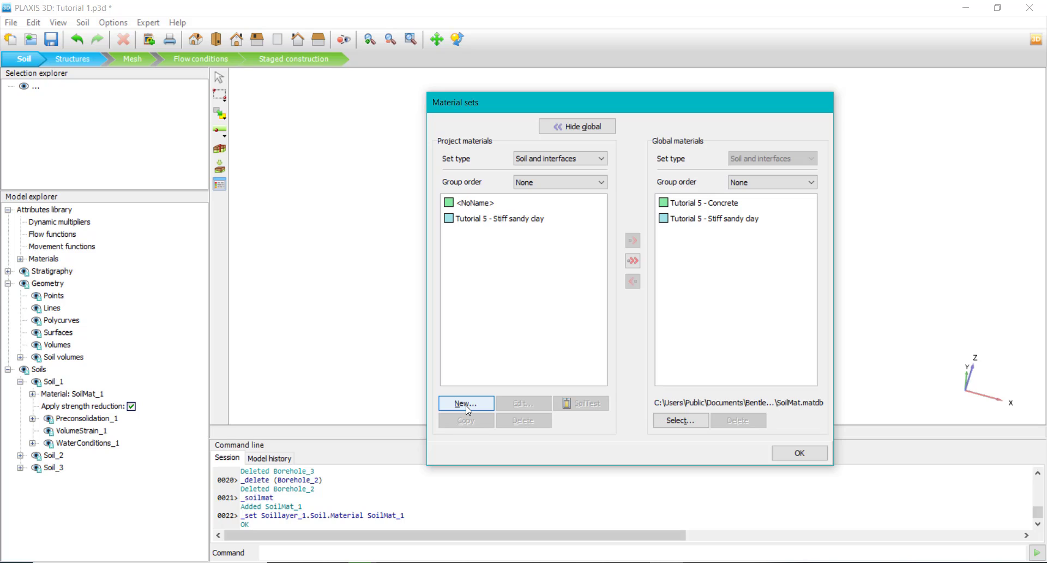
click(470, 204)
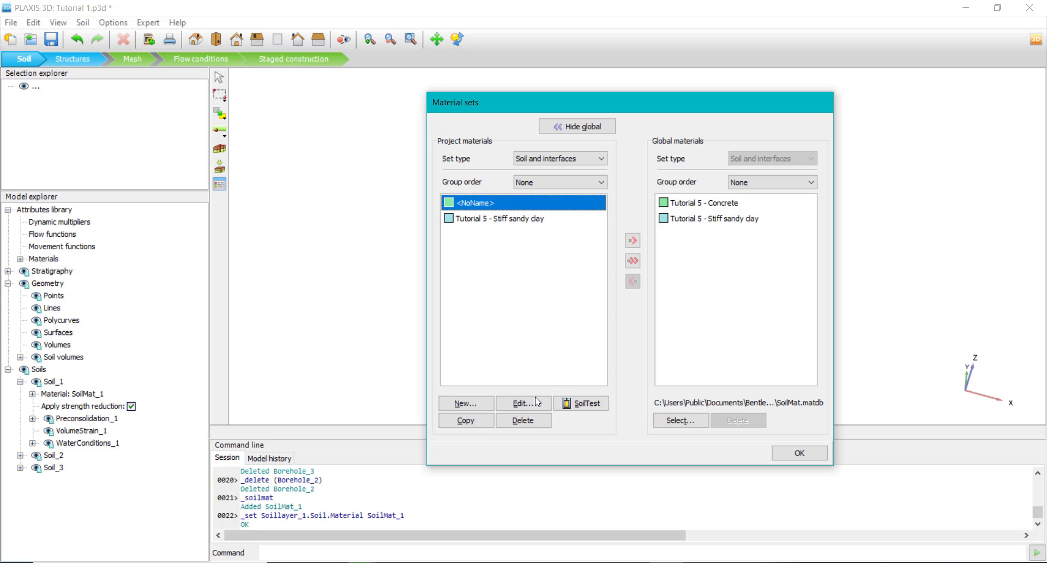
click(519, 421)
click(566, 335)
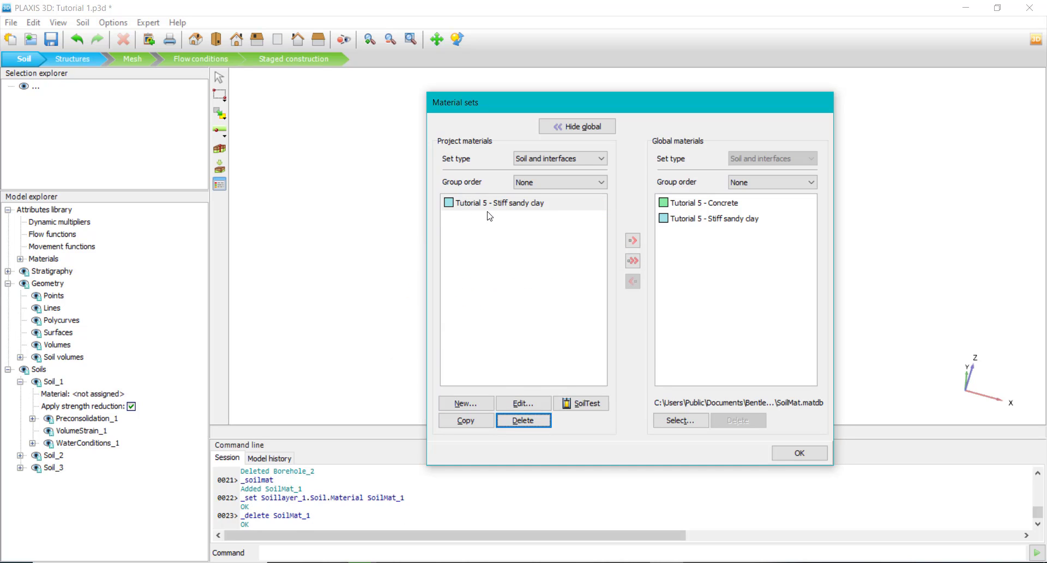
click(523, 420)
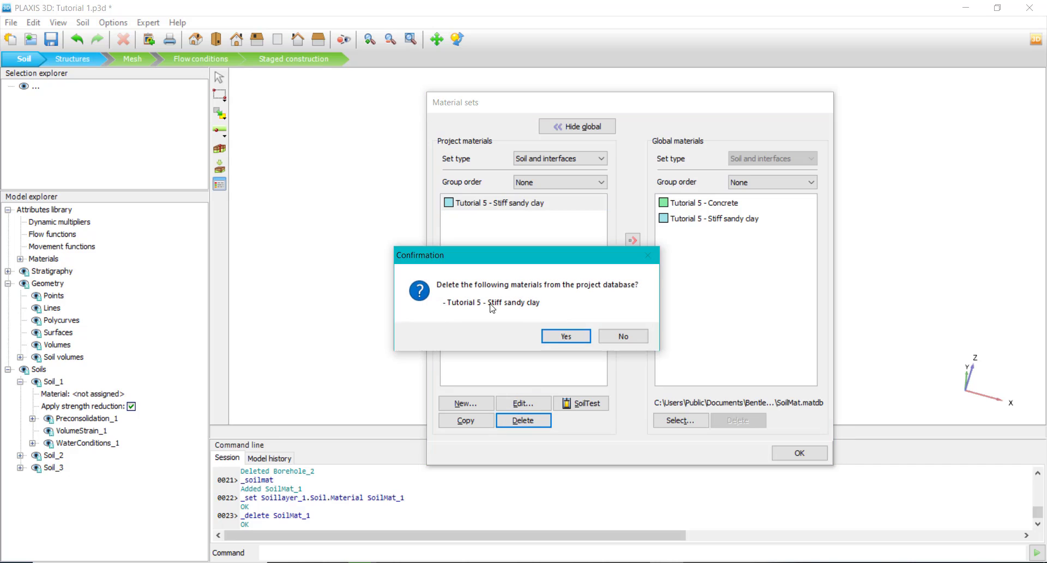
click(566, 335)
Step: Create a soil material named Upper Sand Layer, consulting the soil properties table in the PDF open in Adobe Acrobat
click(465, 403)
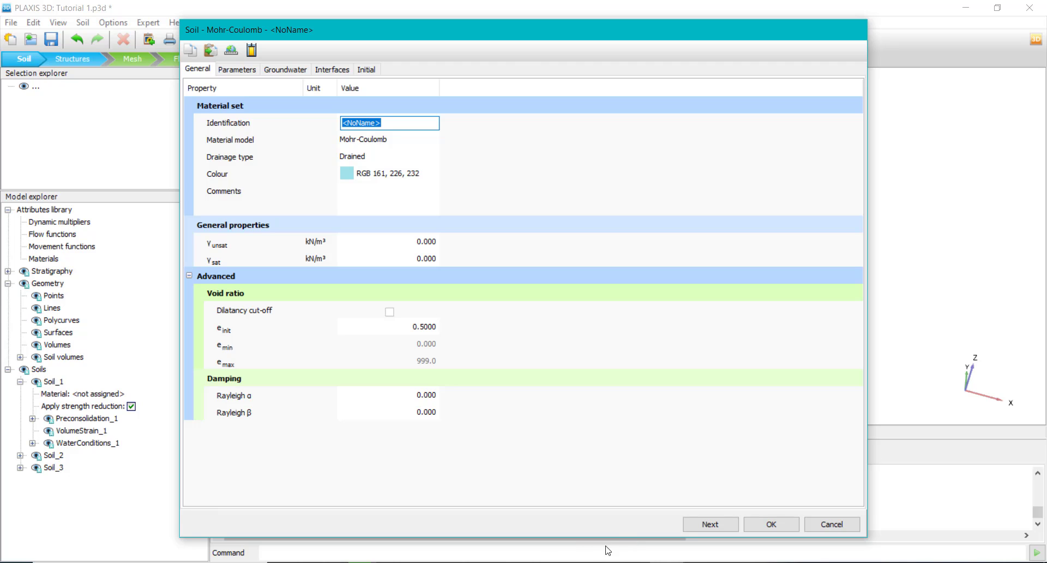
mouse_move(666, 562)
key(alt+Tab)
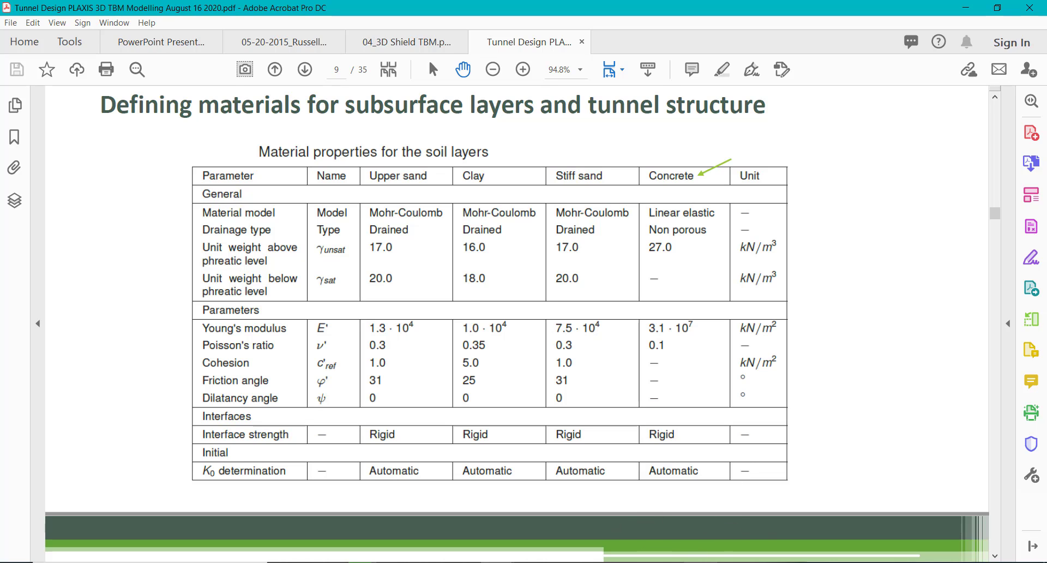
mouse_move(667, 562)
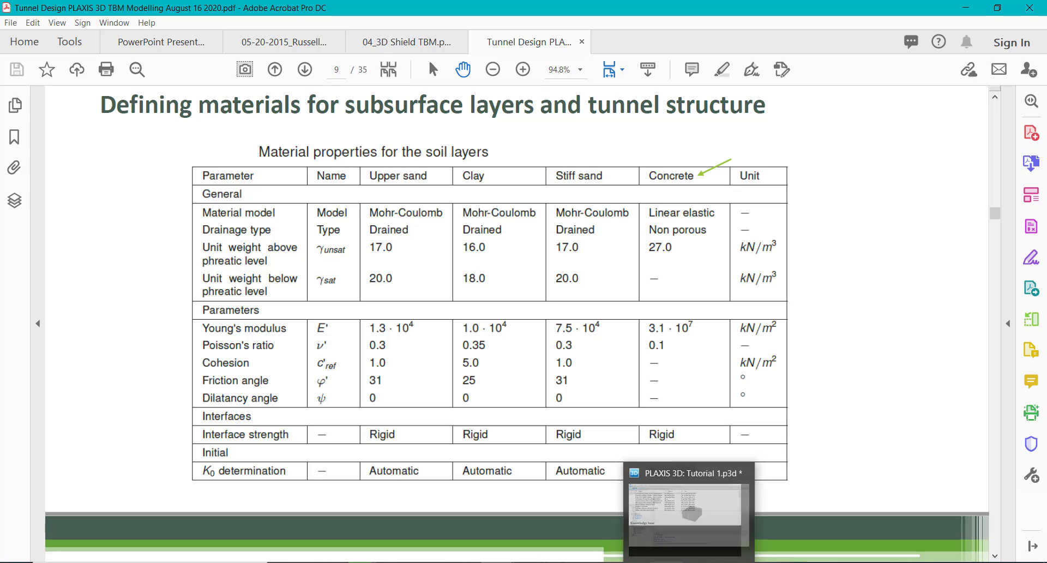
click(667, 521)
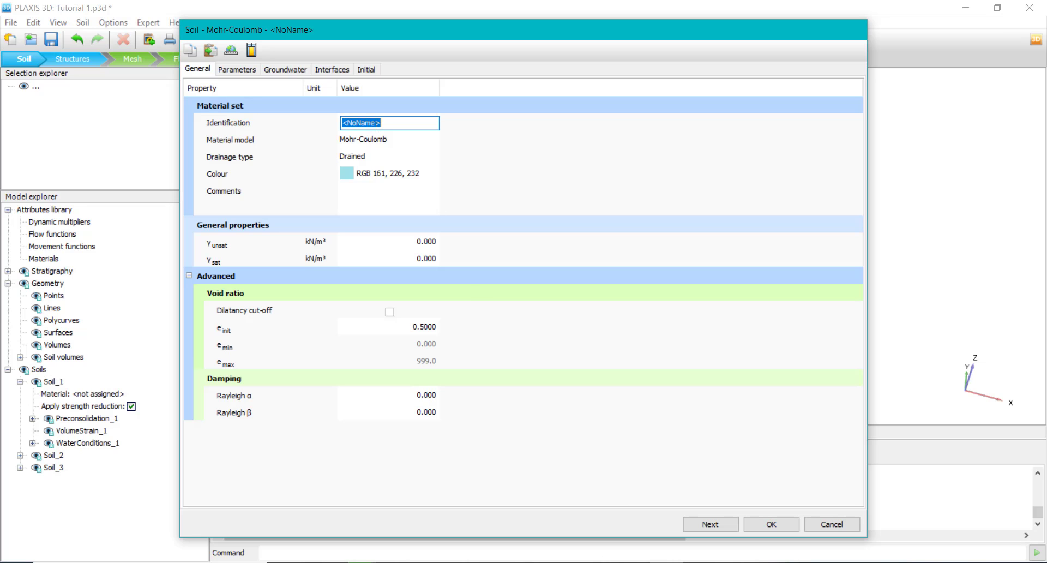
text(Upper Sand Layer)
Step: Keep the Mohr-Coulomb model for the Upper Sand Layer and set its unit weights to 17 kN/m³ unsaturated and 20 kN/m³ saturated
click(358, 146)
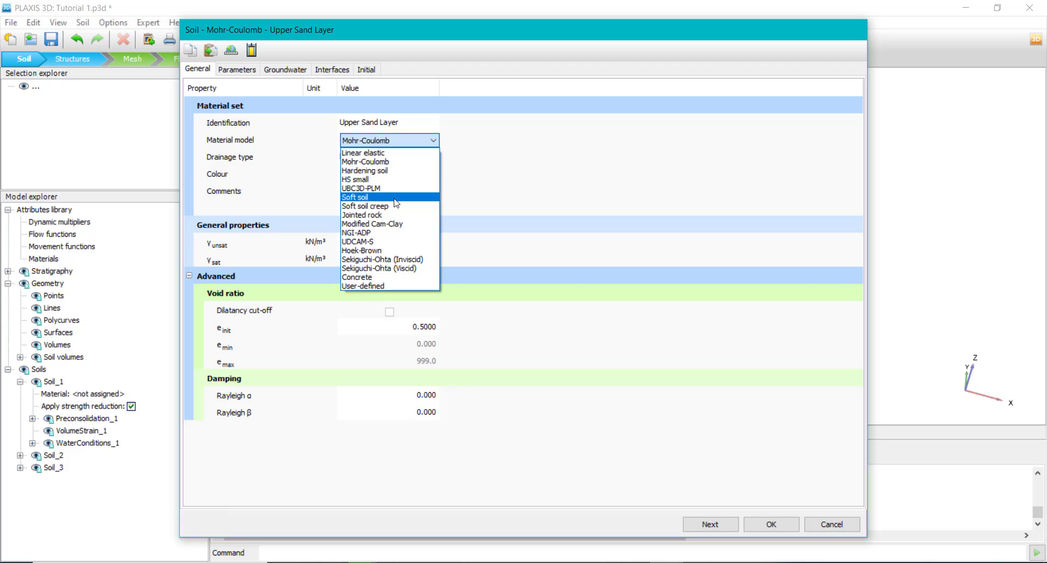
click(527, 178)
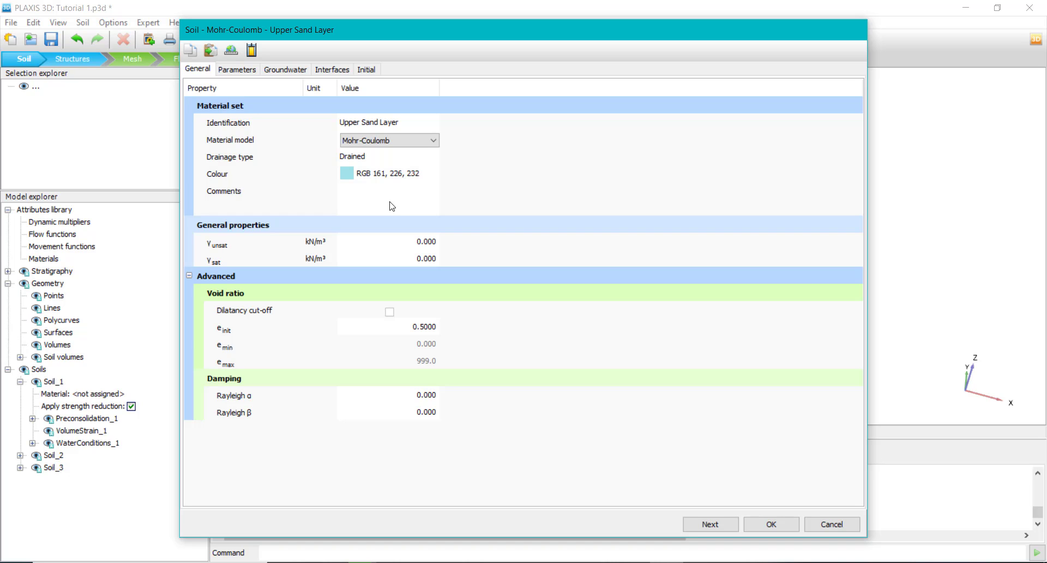
click(428, 242)
text(1)
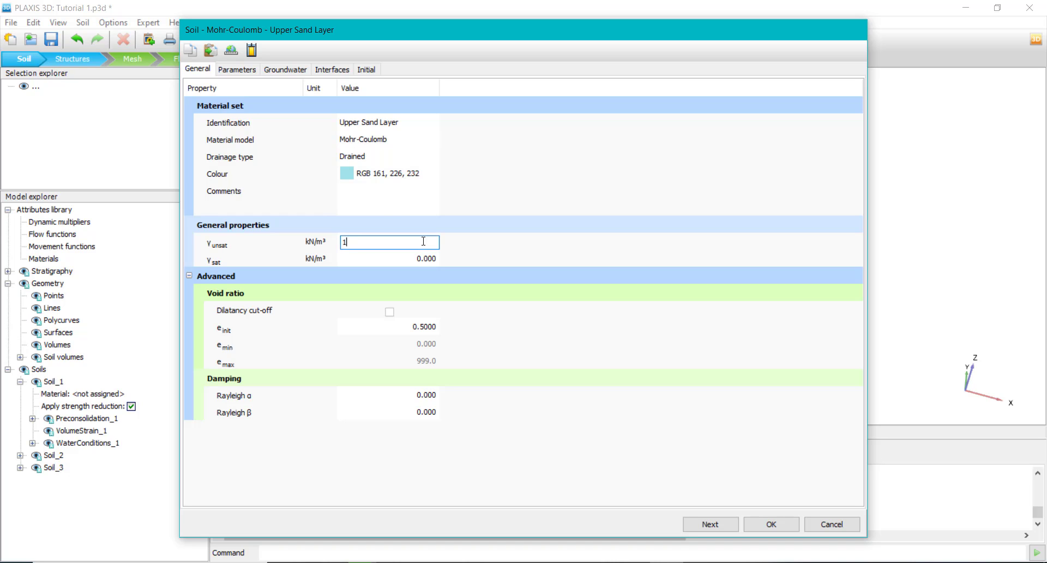
text(7)
key(Tab)
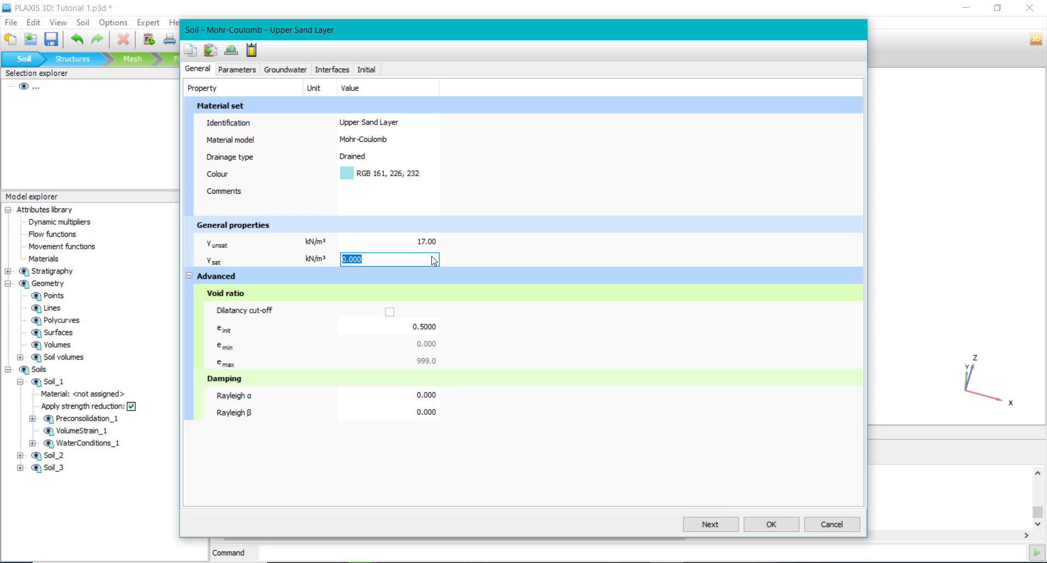
text(20)
key(Return)
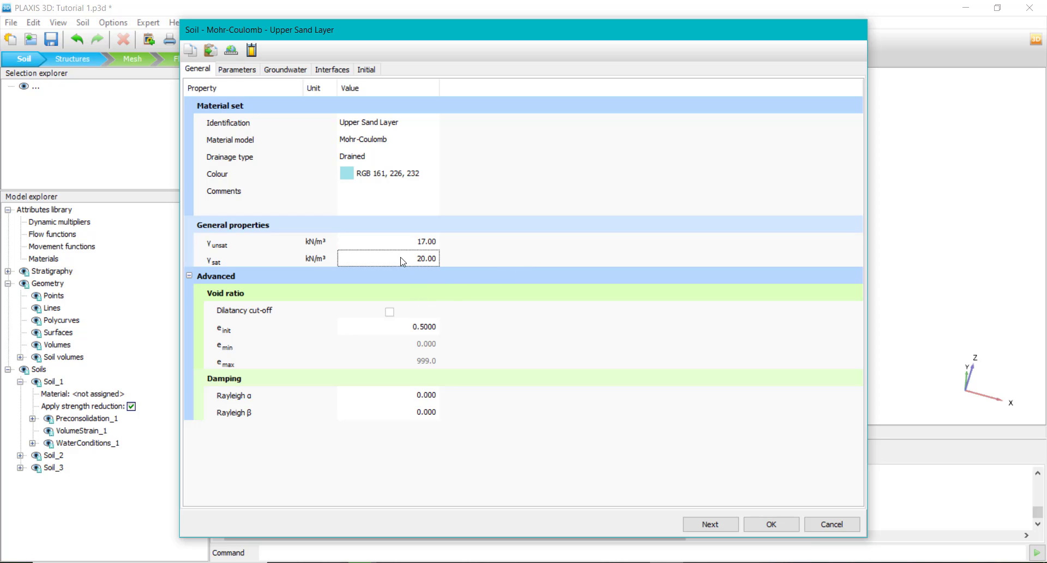
Step: Set the effective Young's modulus to 1.3e4 kN/m² and Poisson's ratio to 0.3, consulting the properties table in the Adobe Acrobat PDF
click(236, 69)
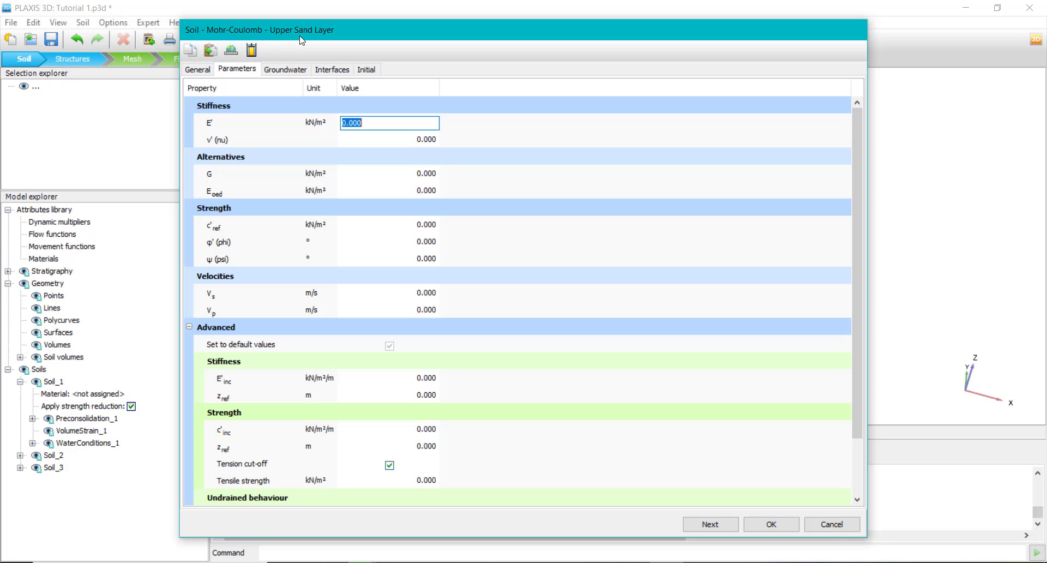
click(197, 69)
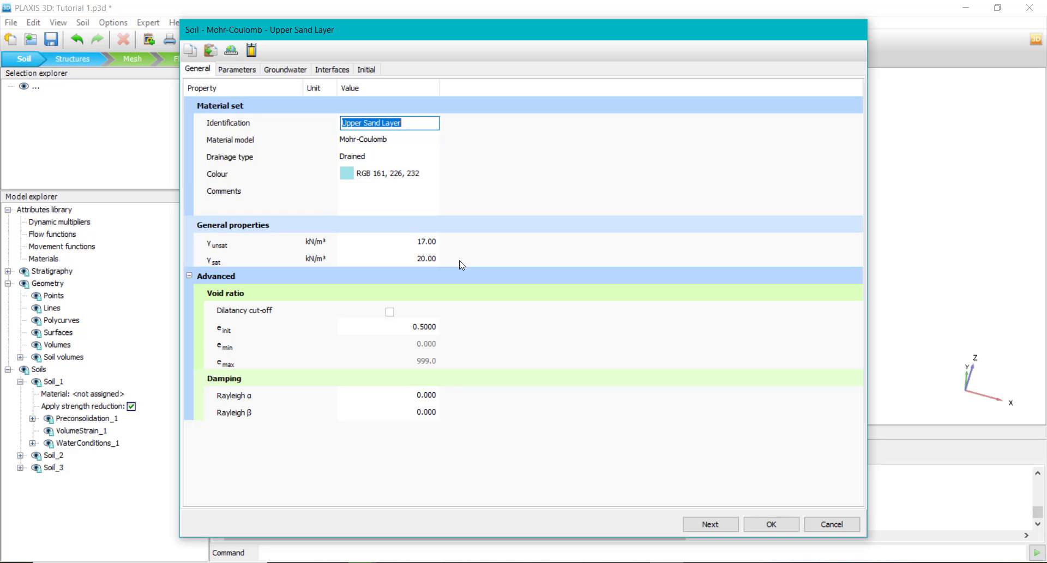
click(243, 70)
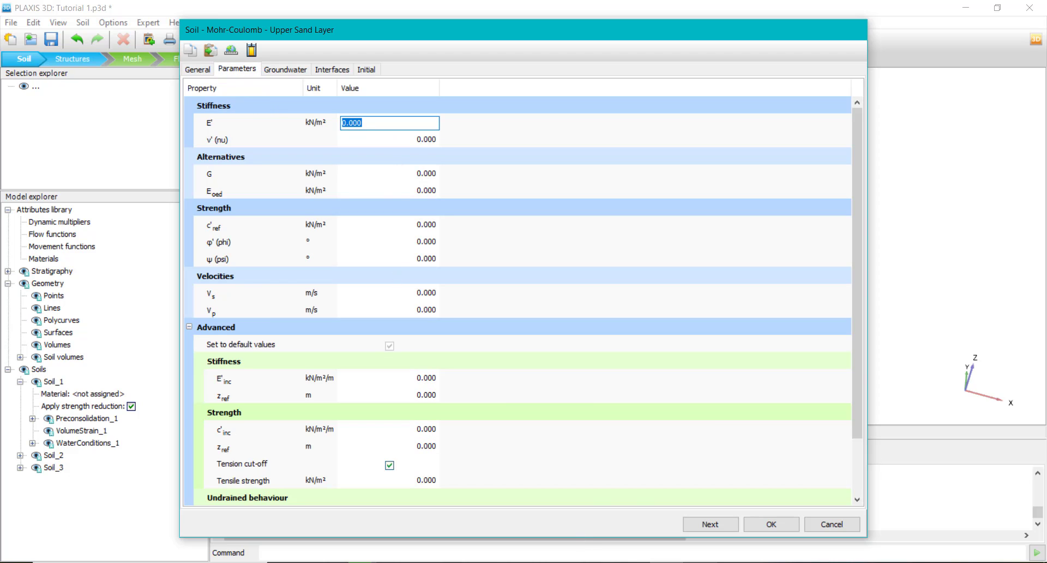
mouse_move(430, 561)
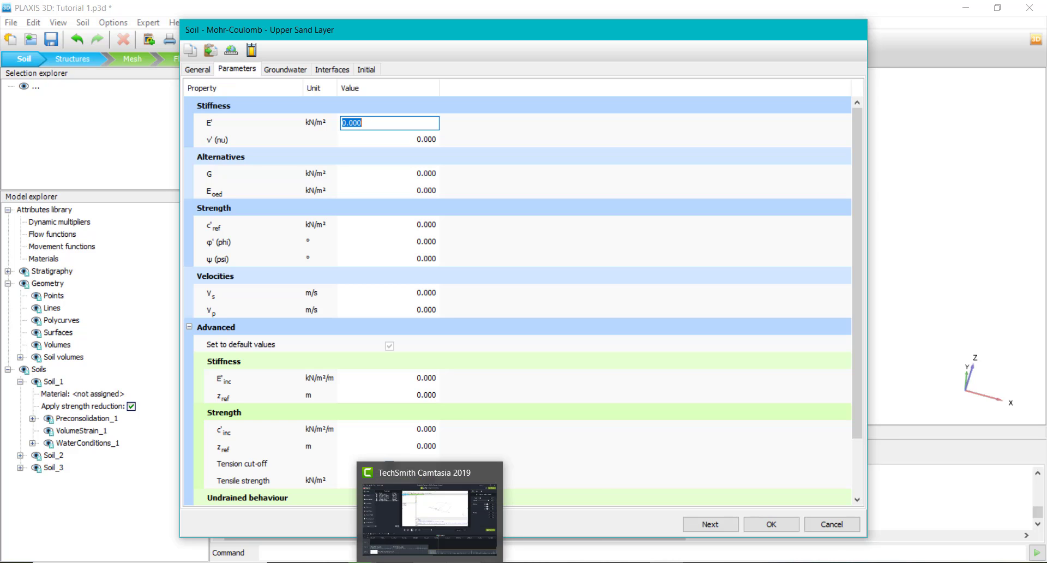
click(725, 518)
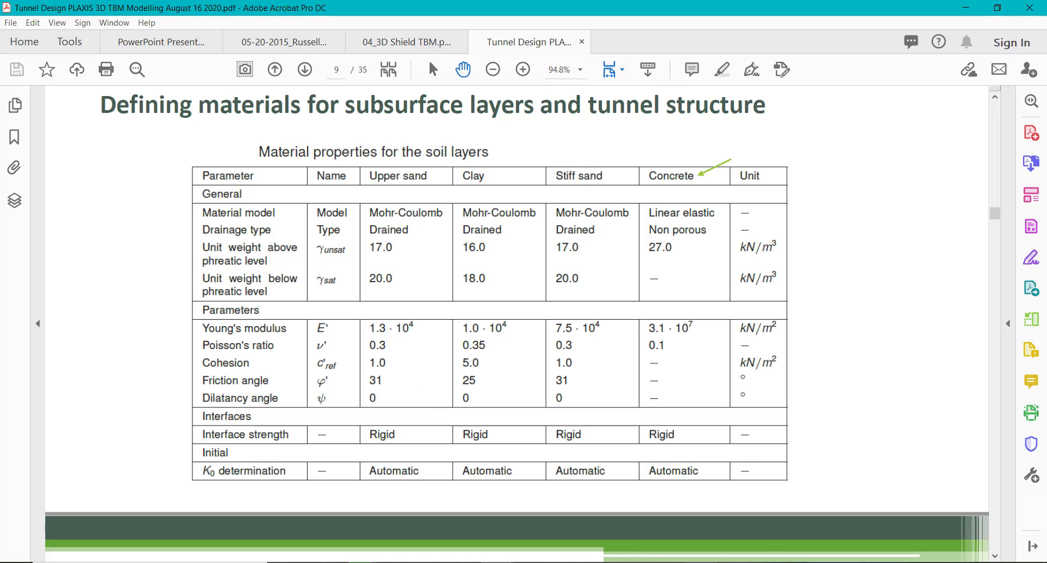
click(695, 510)
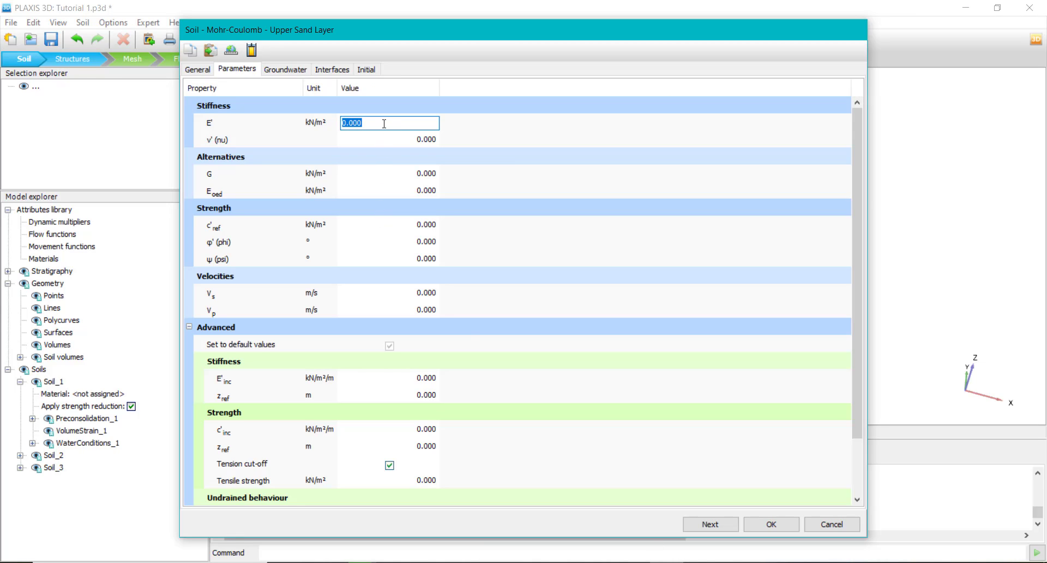
text(1.3e4)
click(407, 139)
text(.3)
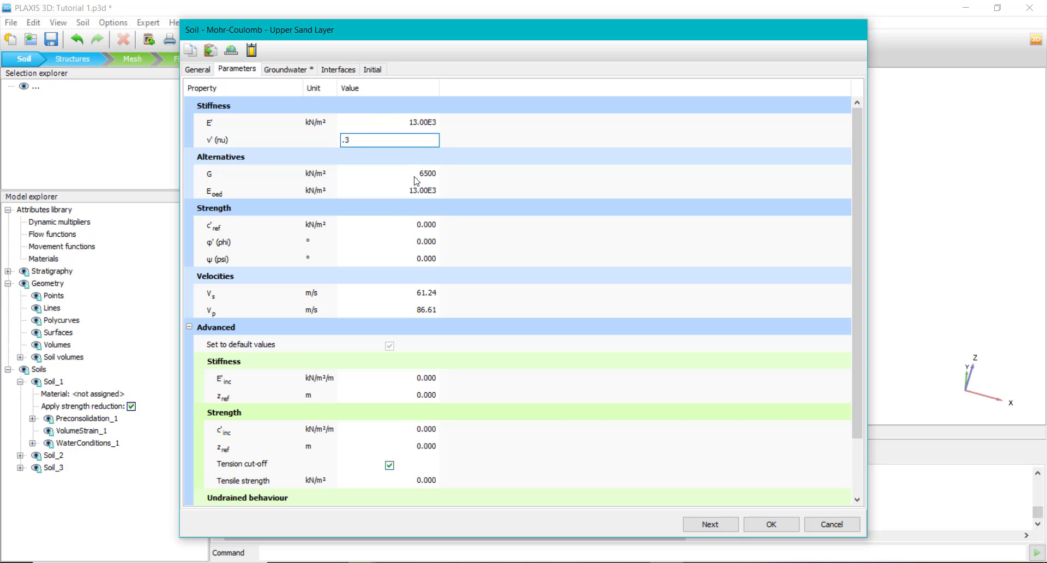
Step: Set the material's cohesion c'ref to 1 kN/m² and its friction angle phi to 31°
click(400, 226)
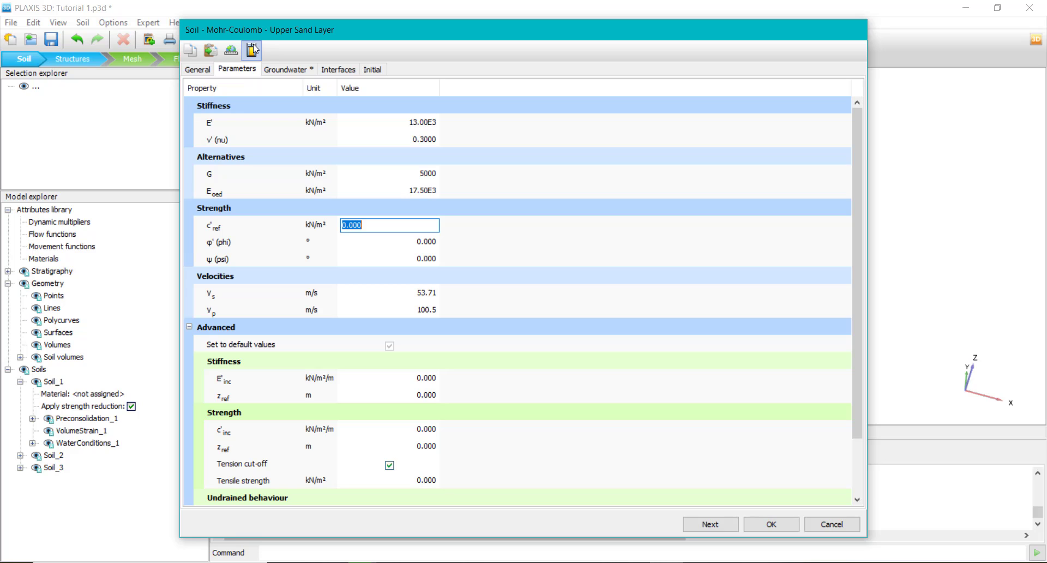
text(1)
click(421, 244)
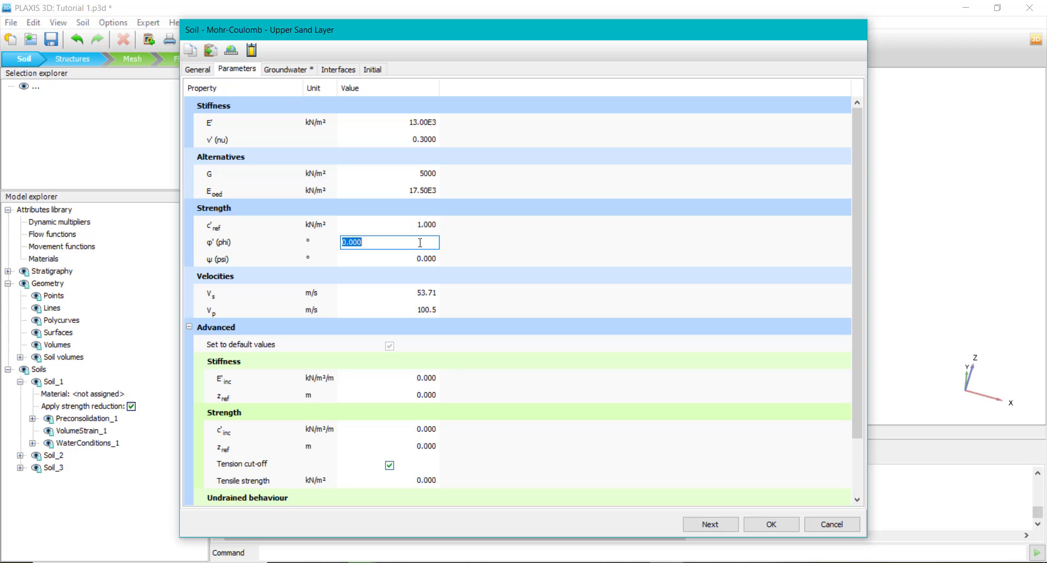
text(31)
click(493, 295)
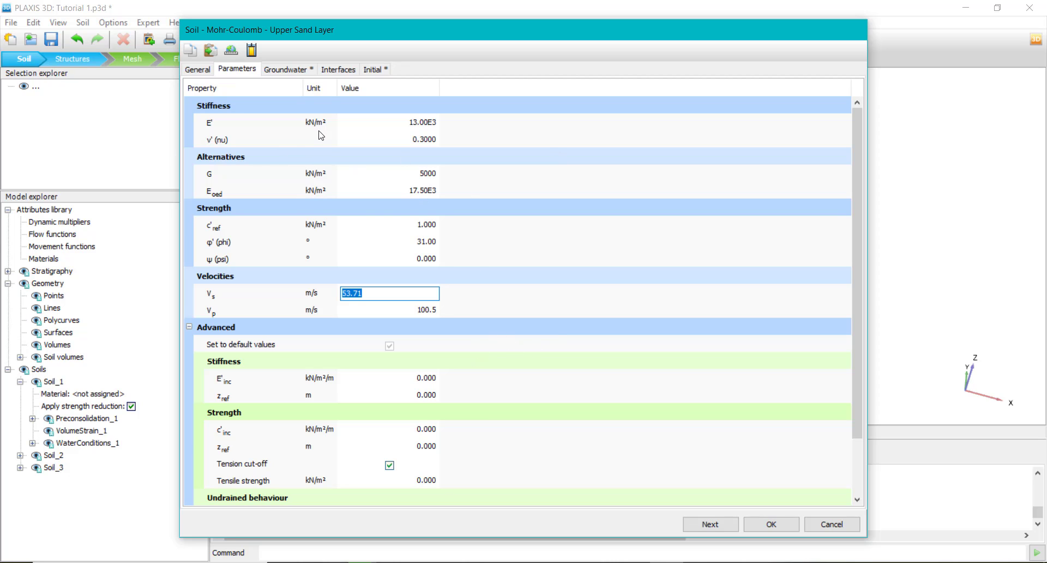
Step: Try the USDA data set with the Van Genuchten model for the material's groundwater properties
click(303, 72)
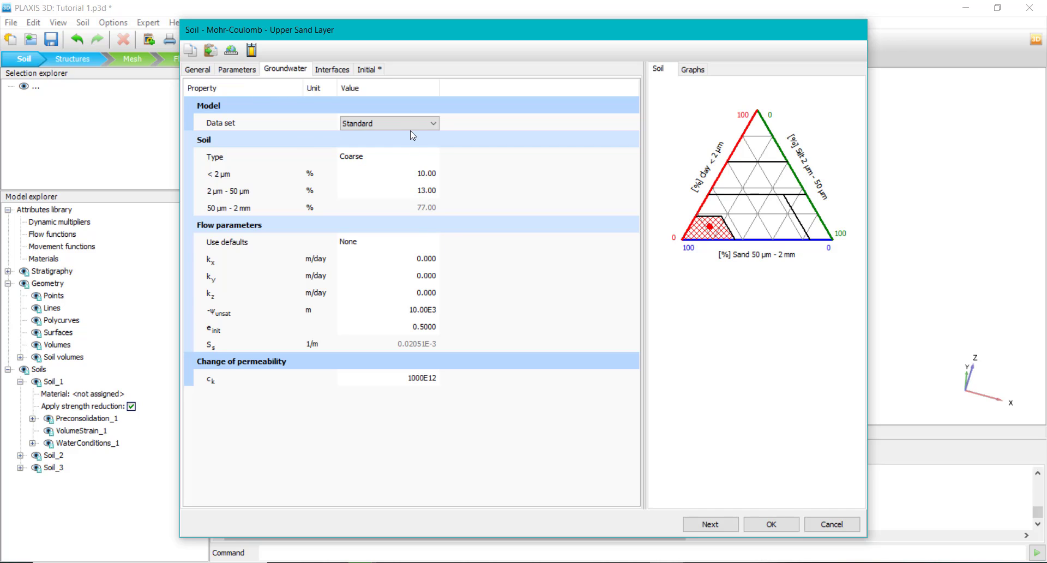
click(388, 123)
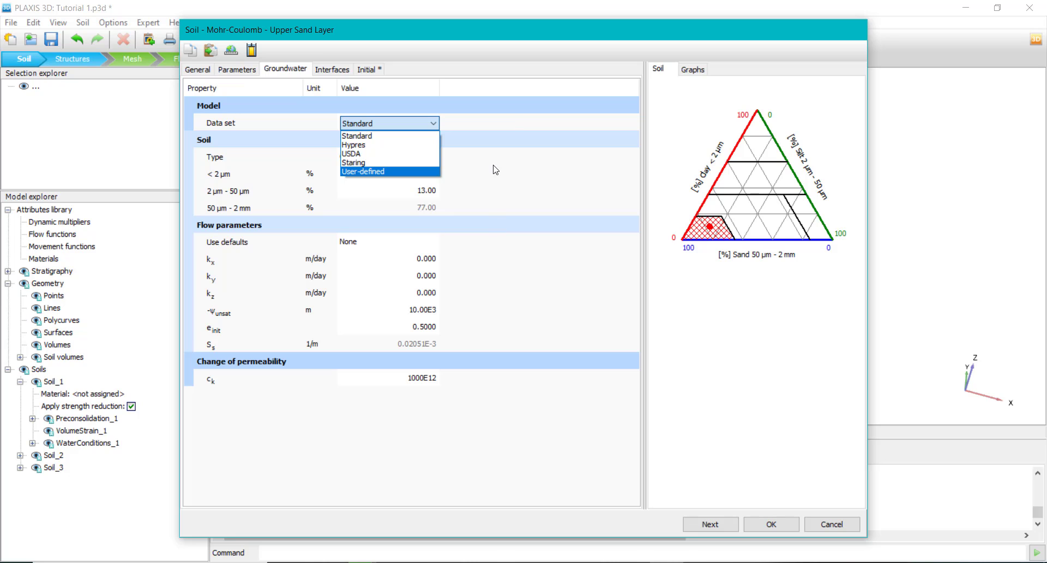
click(460, 130)
click(412, 126)
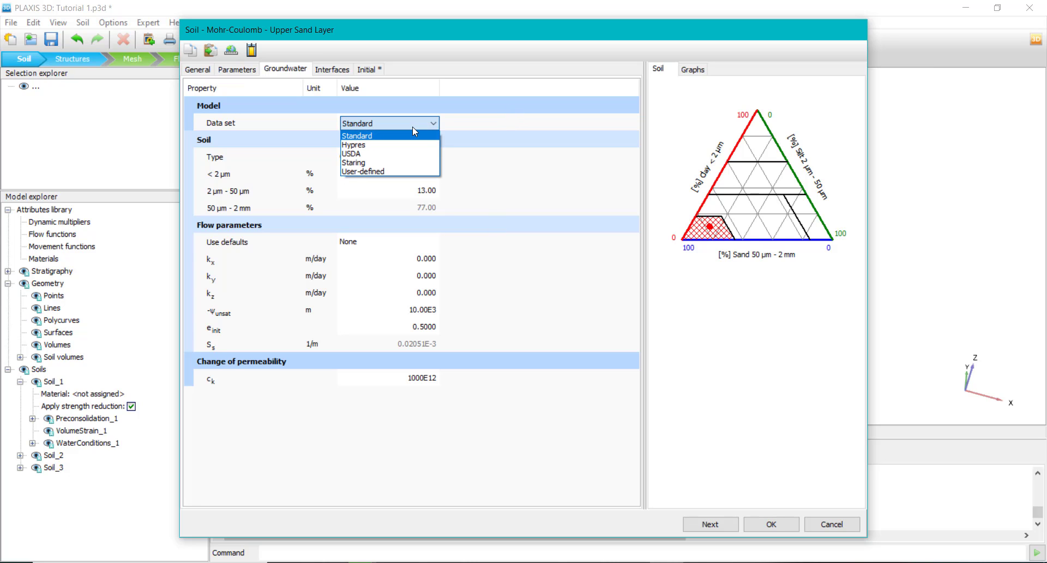
click(392, 153)
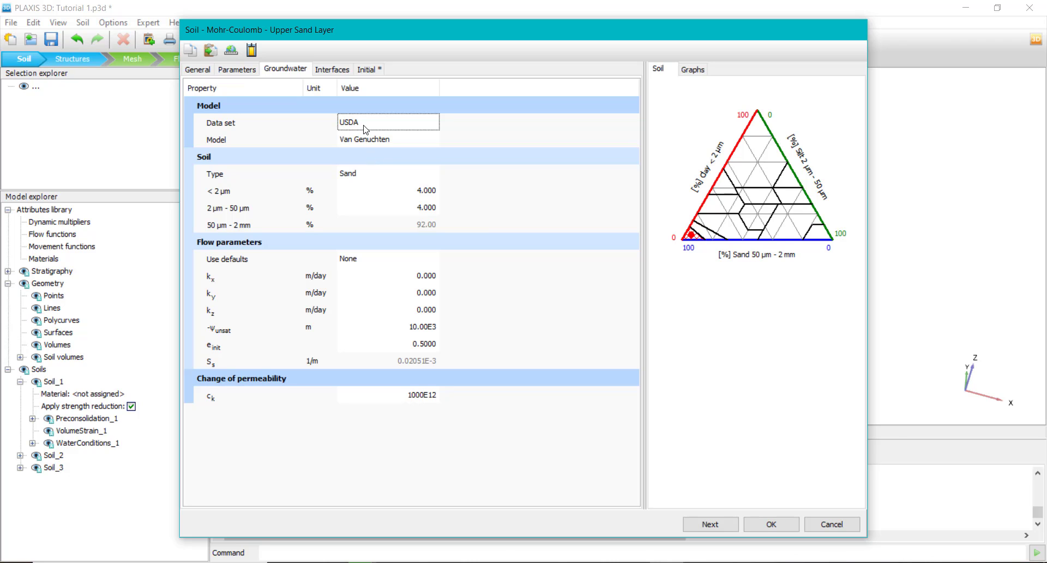
click(347, 143)
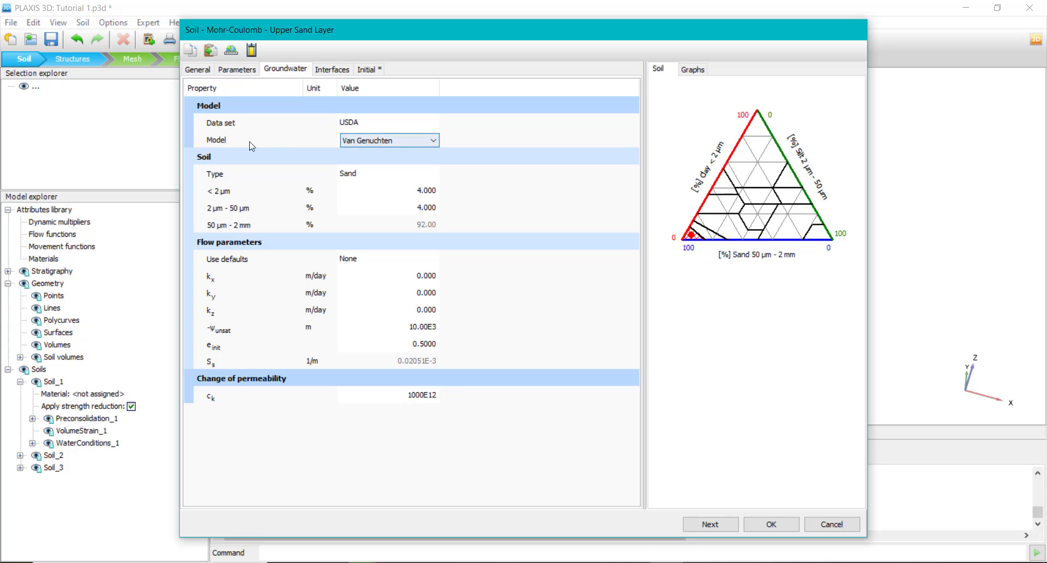
click(362, 143)
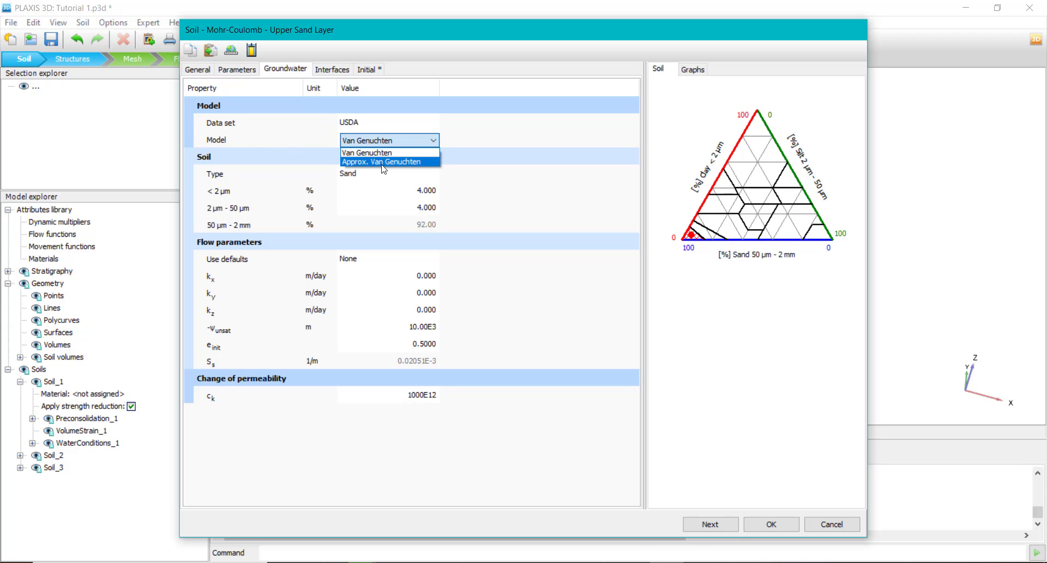
click(462, 131)
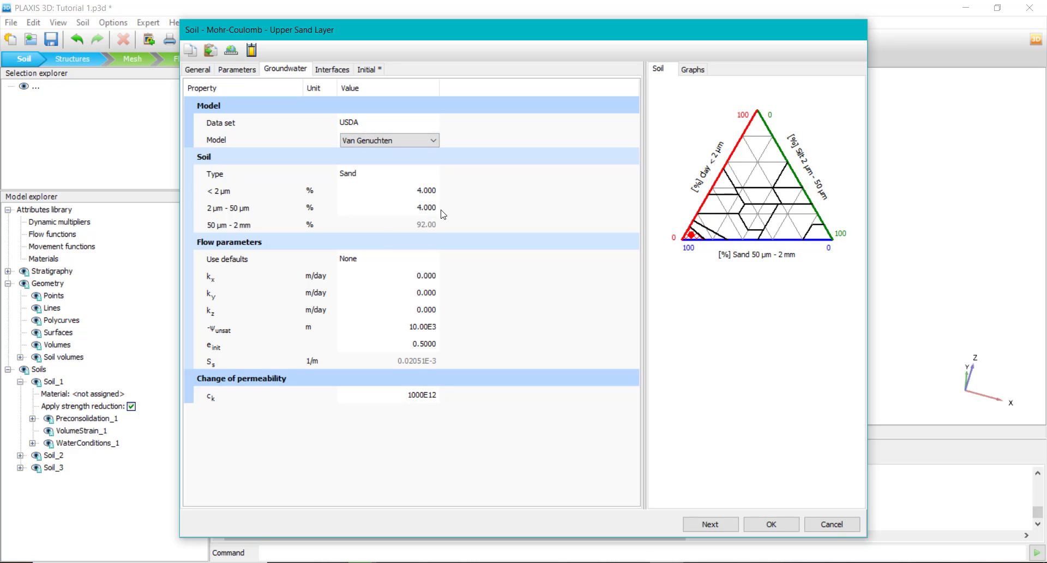
Step: Try different soil types in the USDA texture triangle, including Clay and Silt loam, ending on Silt loam
mouse_move(751, 194)
mouse_down()
mouse_move(726, 231)
mouse_move(786, 236)
mouse_move(762, 179)
mouse_up()
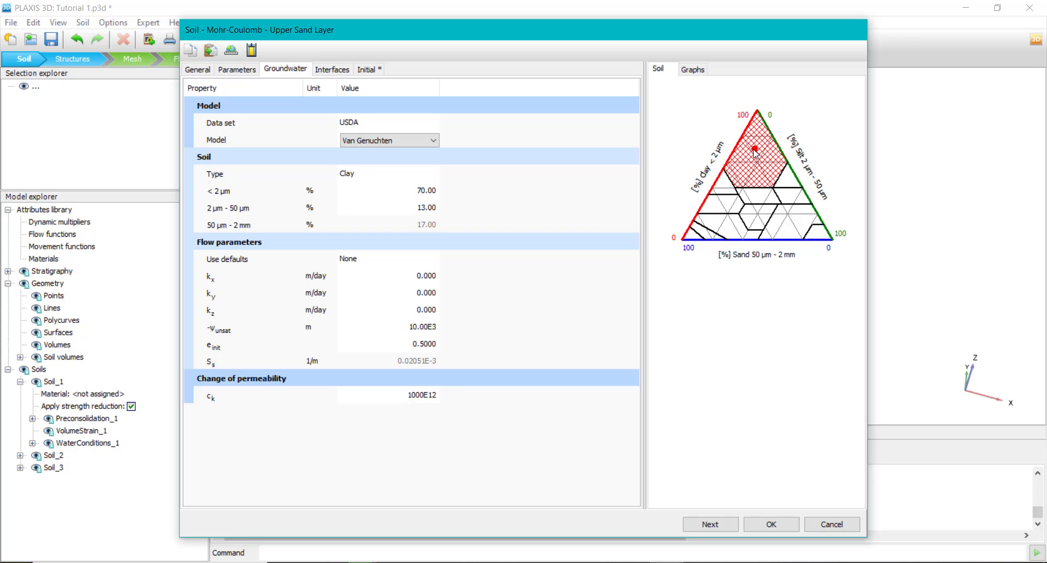
click(722, 204)
click(790, 221)
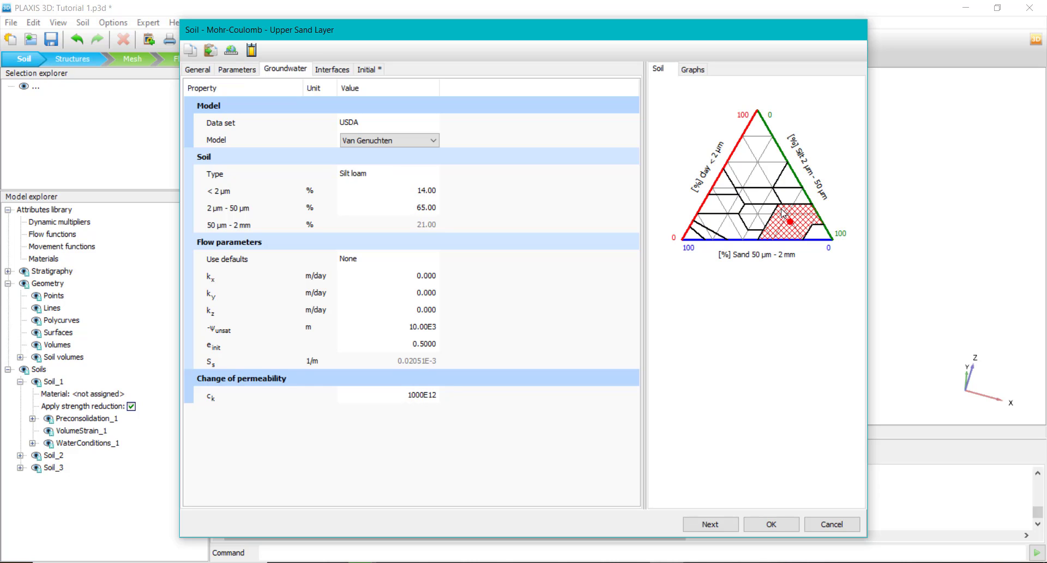
click(766, 214)
click(747, 180)
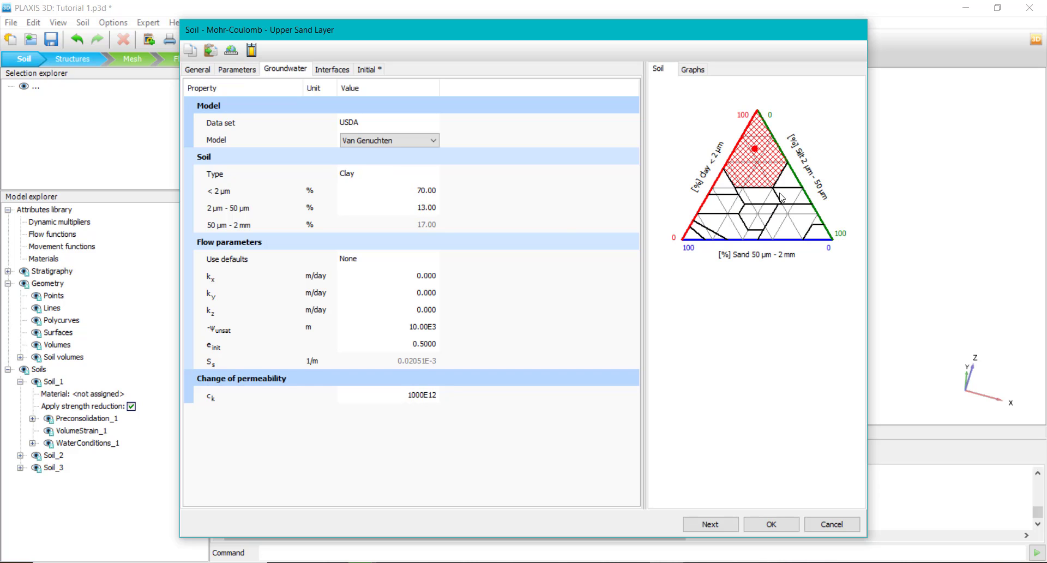
click(788, 185)
click(748, 203)
click(785, 217)
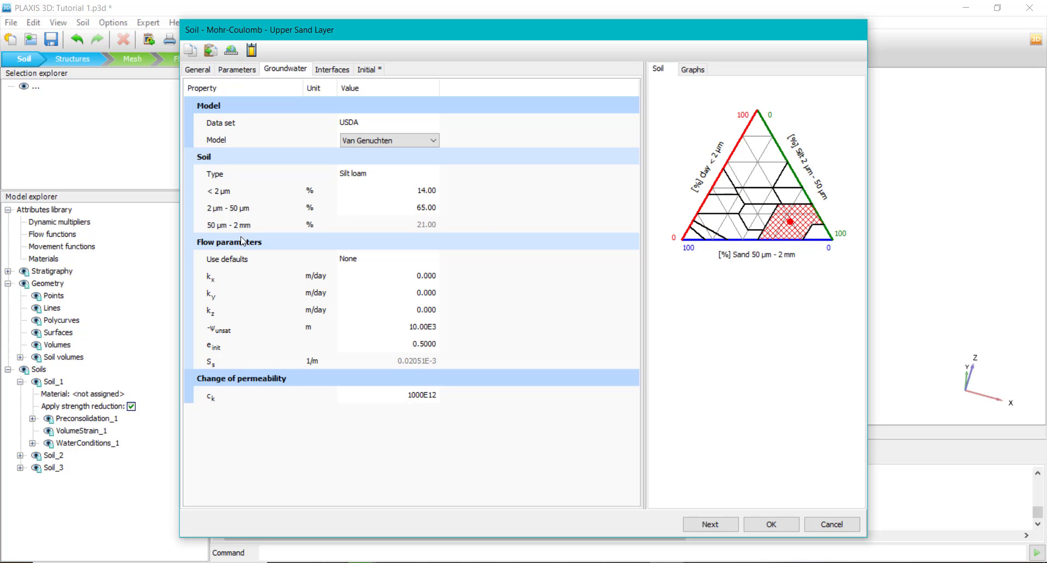
Step: Set the default flow parameters to be derived from the grain size distribution
click(245, 264)
click(433, 260)
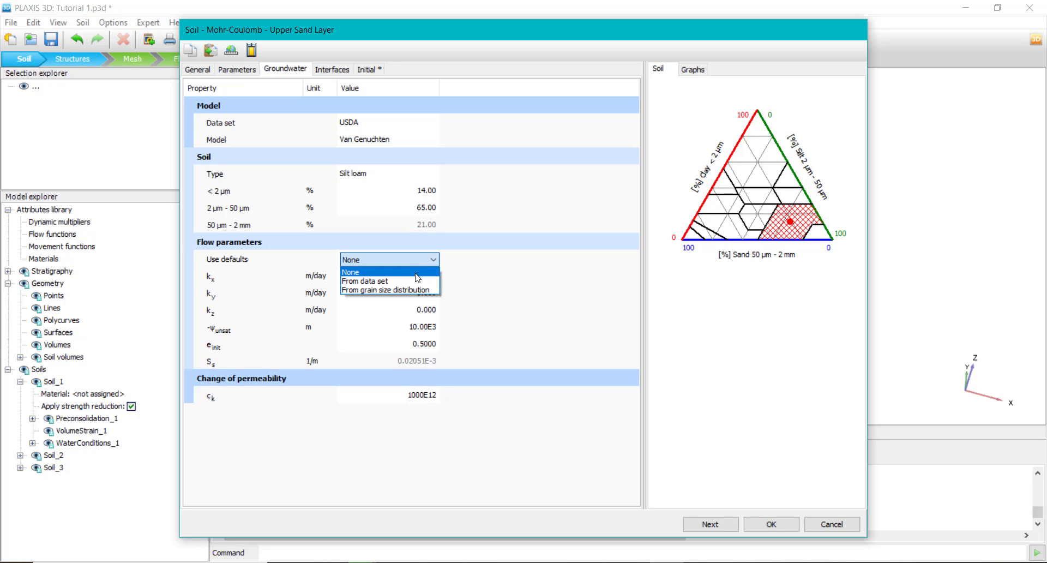
click(414, 290)
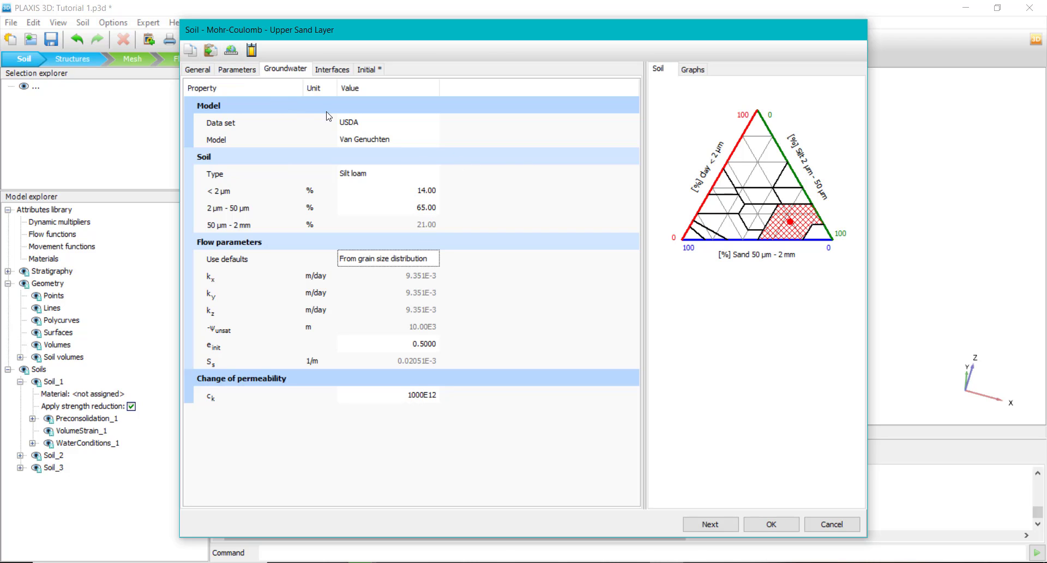
Step: Set the groundwater data set to Standard with the Coarse soil type
click(382, 128)
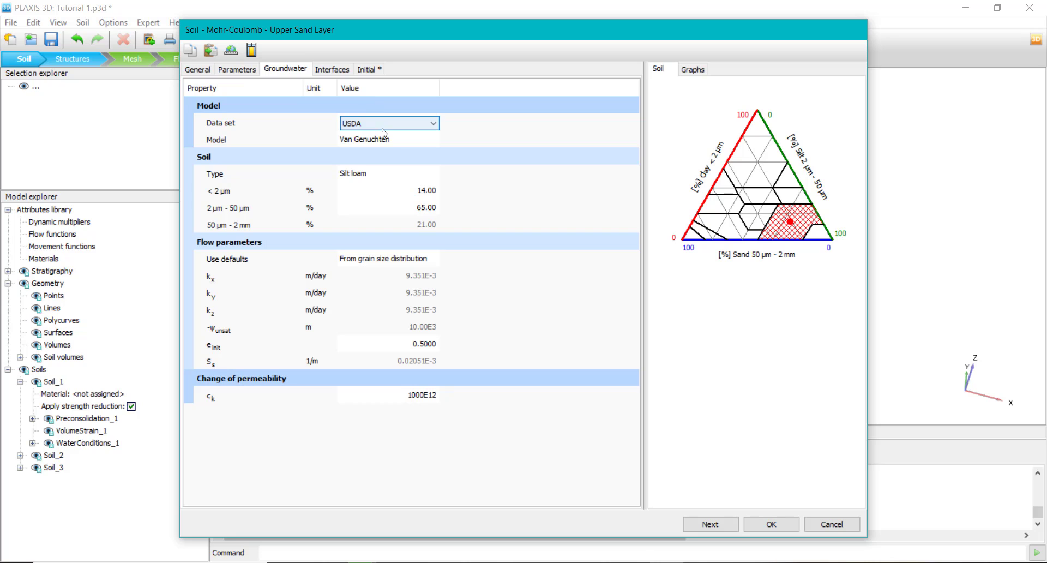
click(383, 131)
click(386, 146)
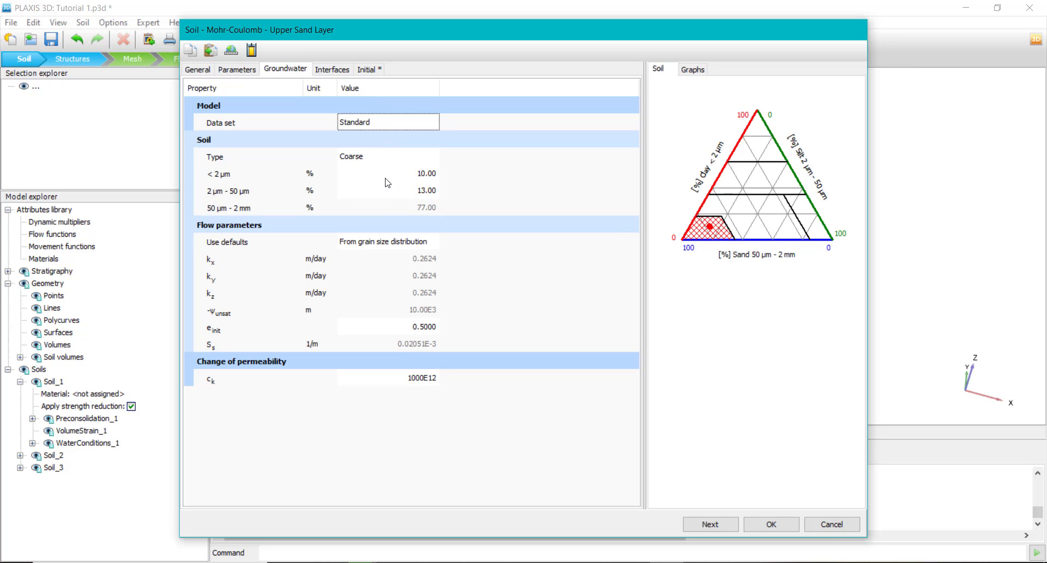
click(394, 159)
click(393, 159)
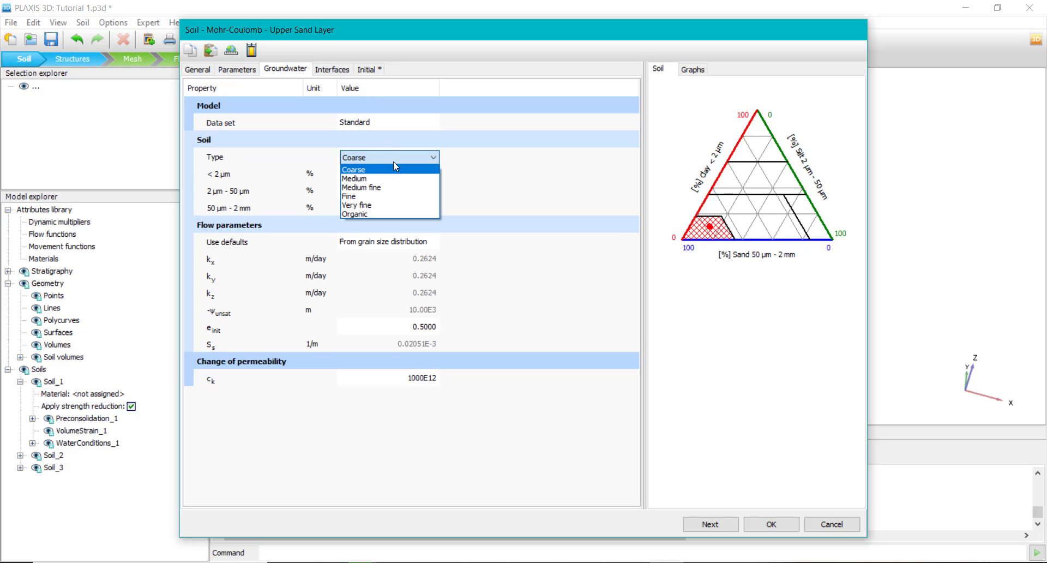
click(394, 162)
key(Tab)
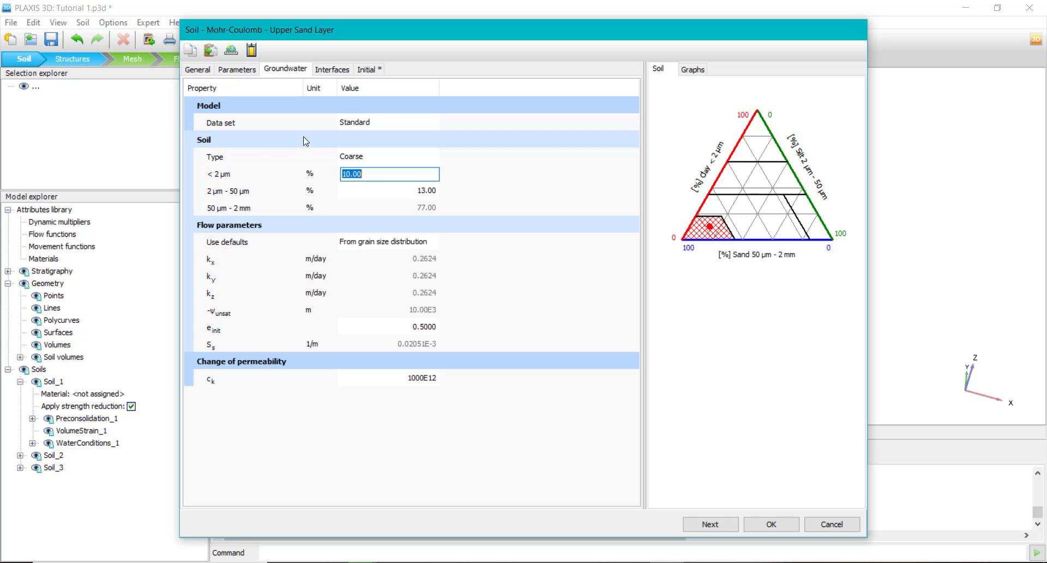
Step: Review the Upper Sand Layer's interface settings, general properties, and stiffness and strength parameters
click(333, 69)
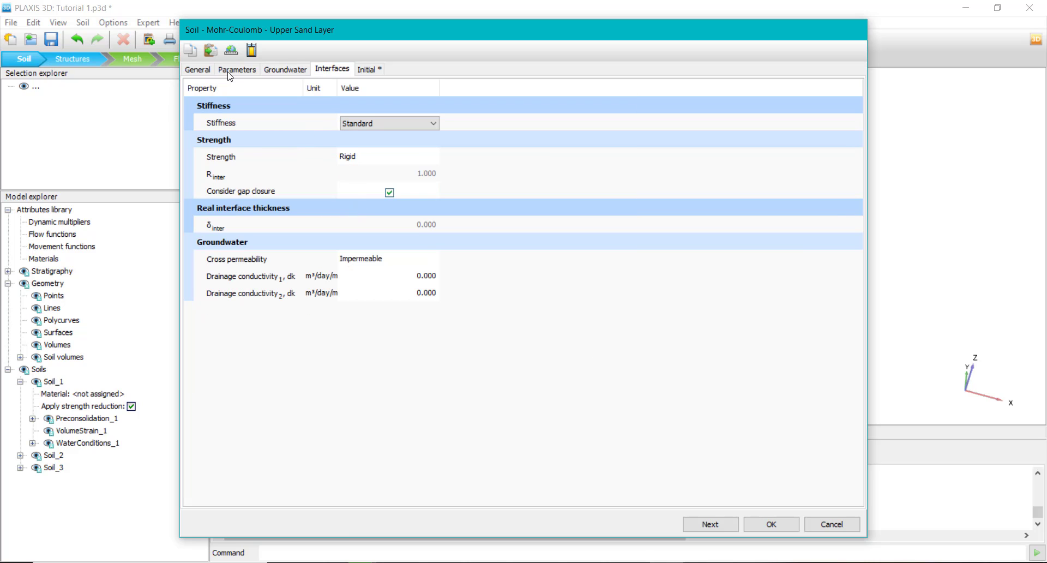
click(200, 69)
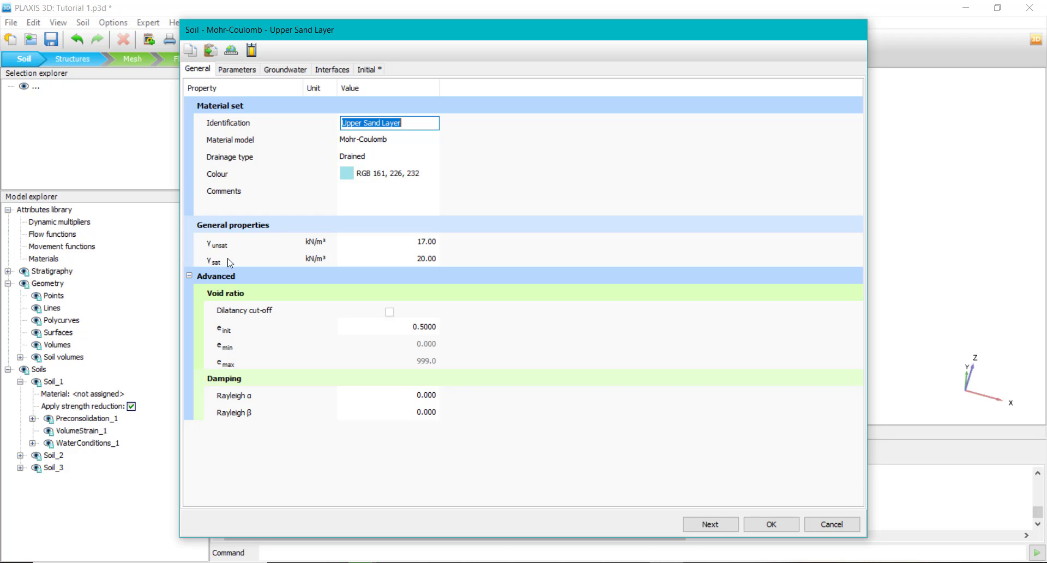
click(236, 69)
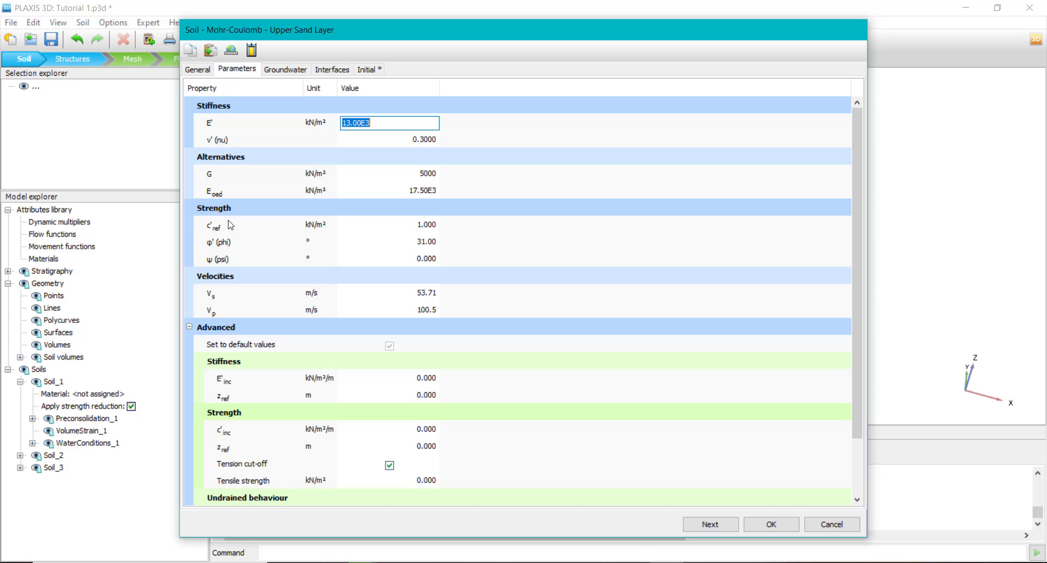
Step: Review the Upper Sand Layer's groundwater parameters and the available interface stiffness options, Standard and Kn/Ks
click(288, 71)
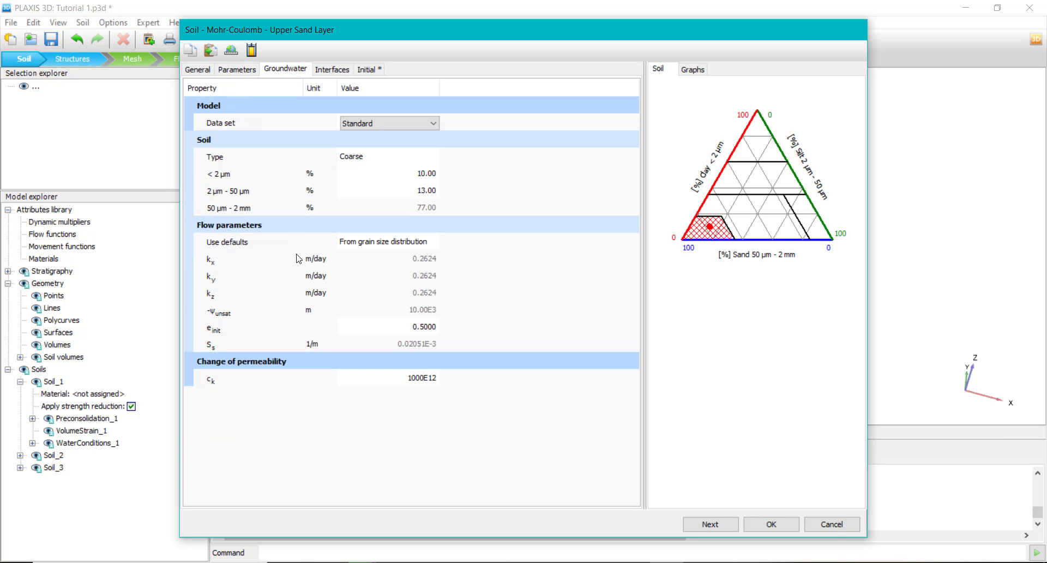
click(334, 69)
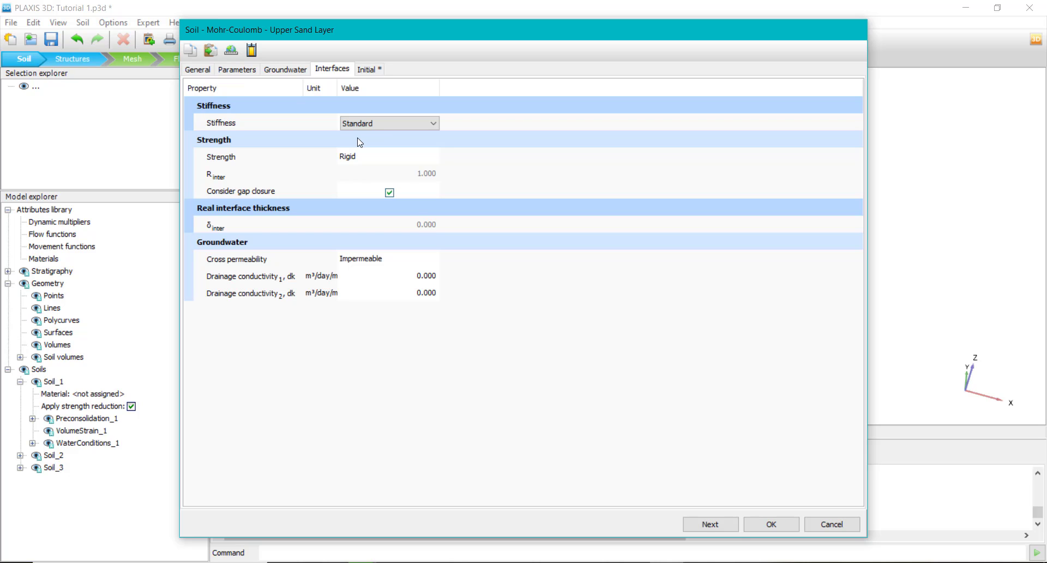
click(380, 125)
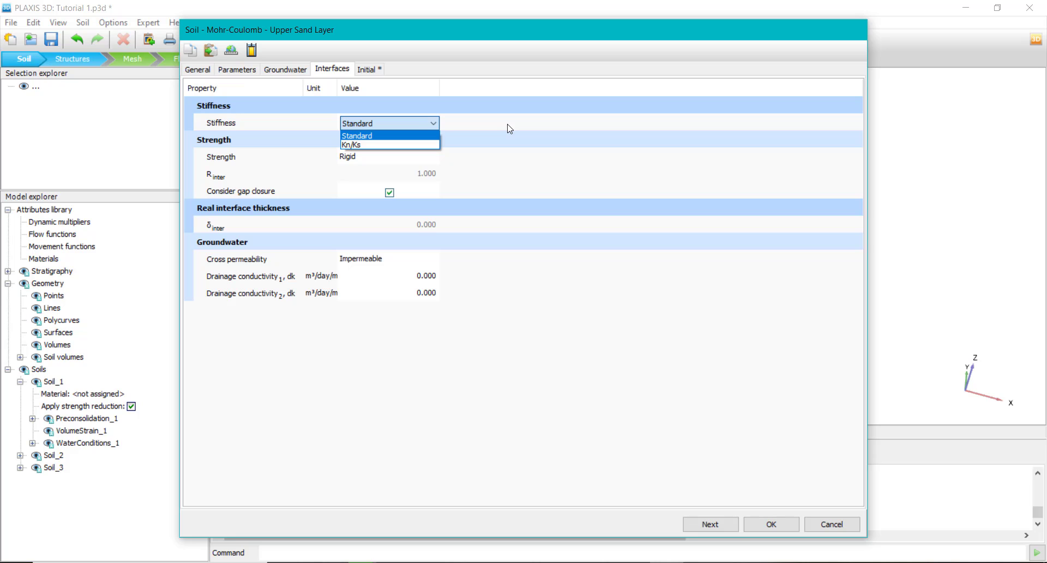
click(478, 122)
click(419, 124)
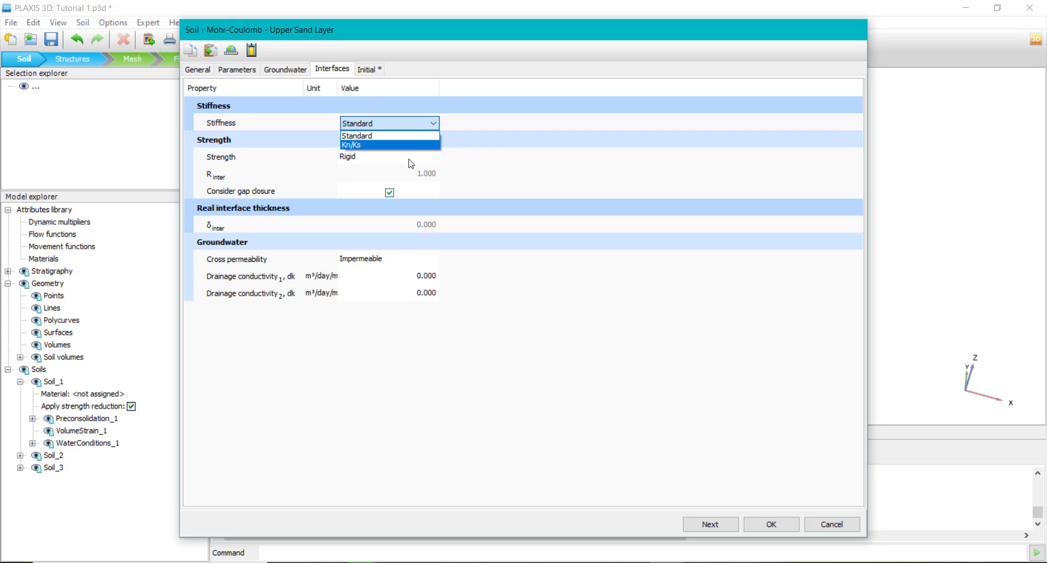
click(556, 146)
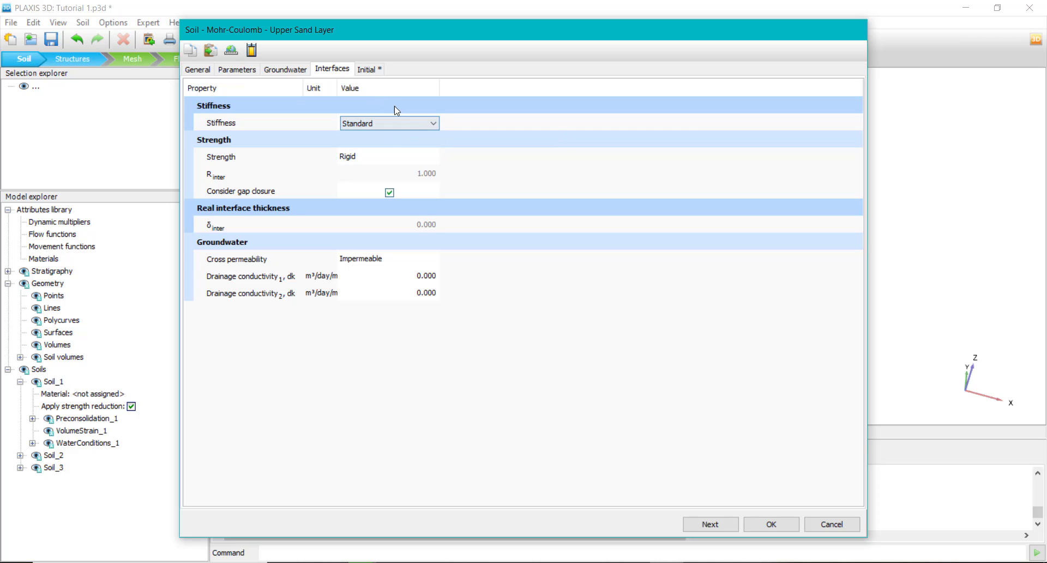
Step: Try Manual K0 determination for the Upper Sand Layer's initial conditions, and switch it back to Automatic
click(374, 70)
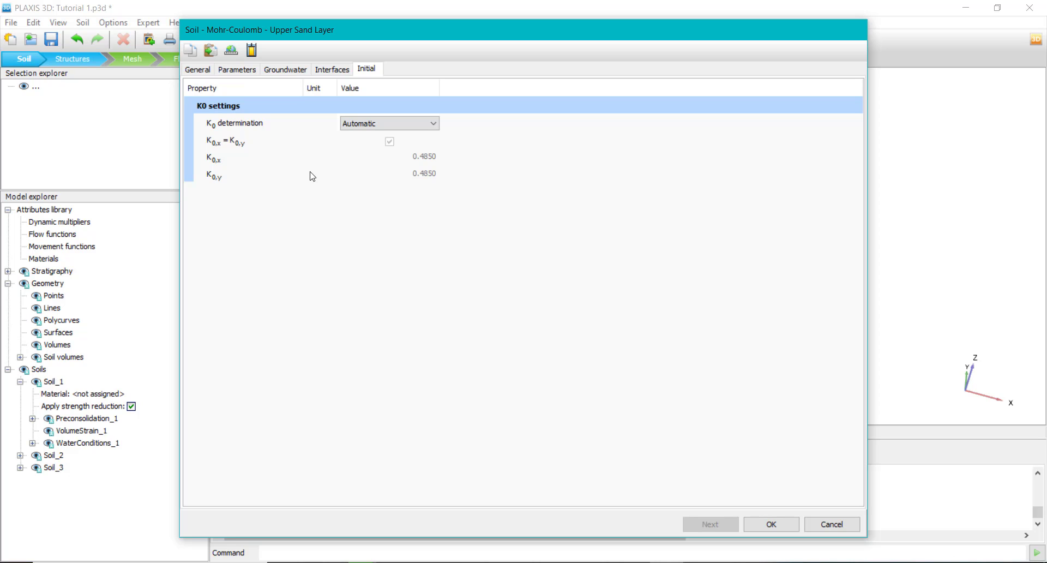
click(353, 126)
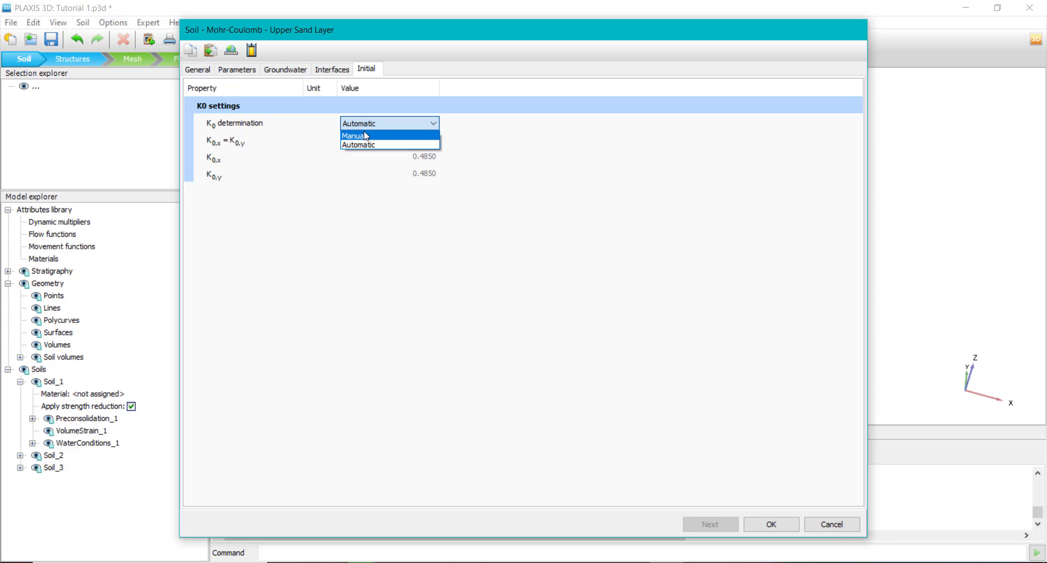
click(364, 136)
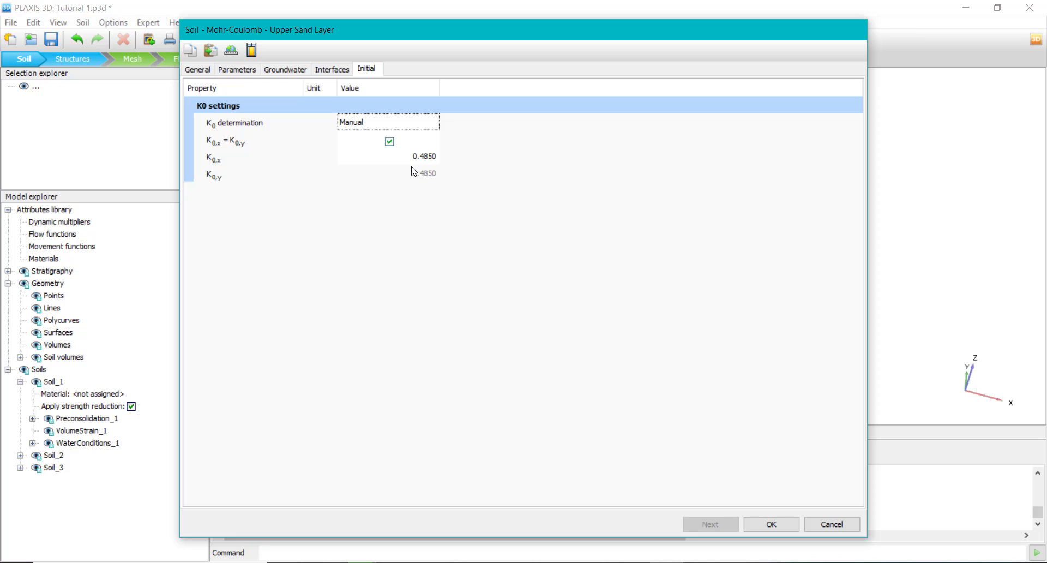
click(401, 129)
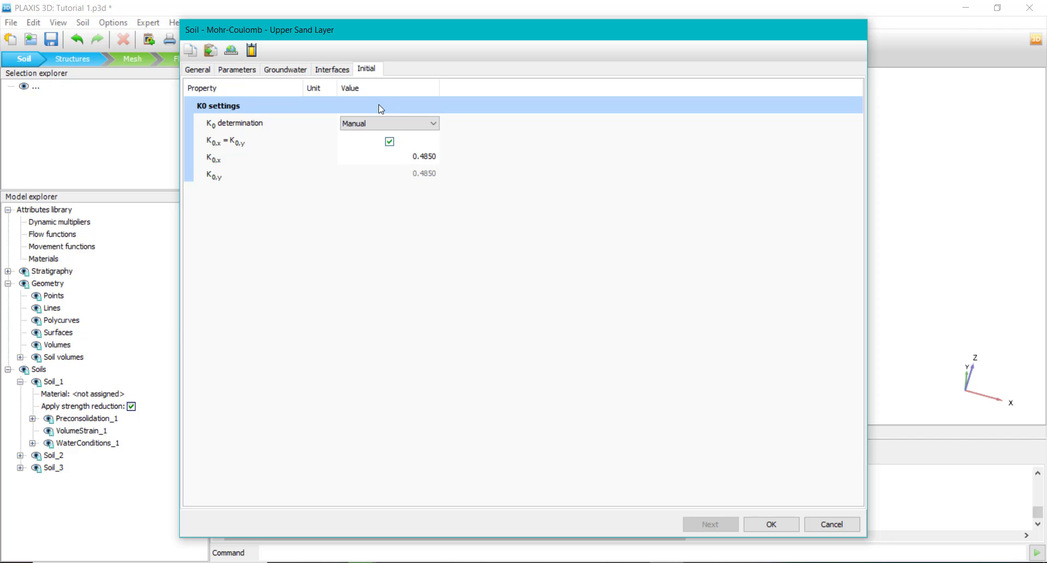
click(397, 124)
click(390, 142)
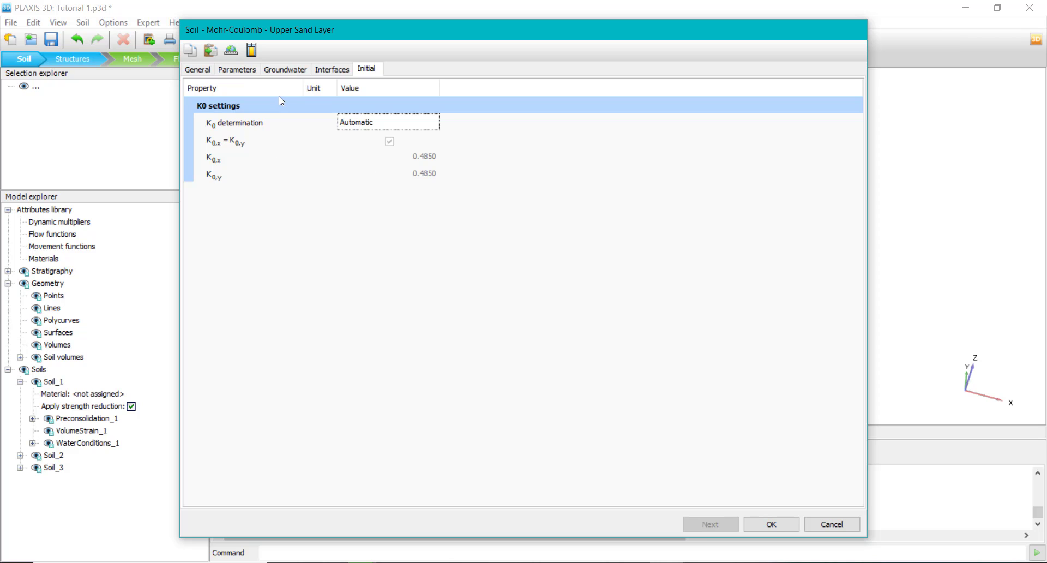
Step: Try Manual with residual strength as the Upper Sand Layer's interface strength, and restore it to Rigid
click(327, 69)
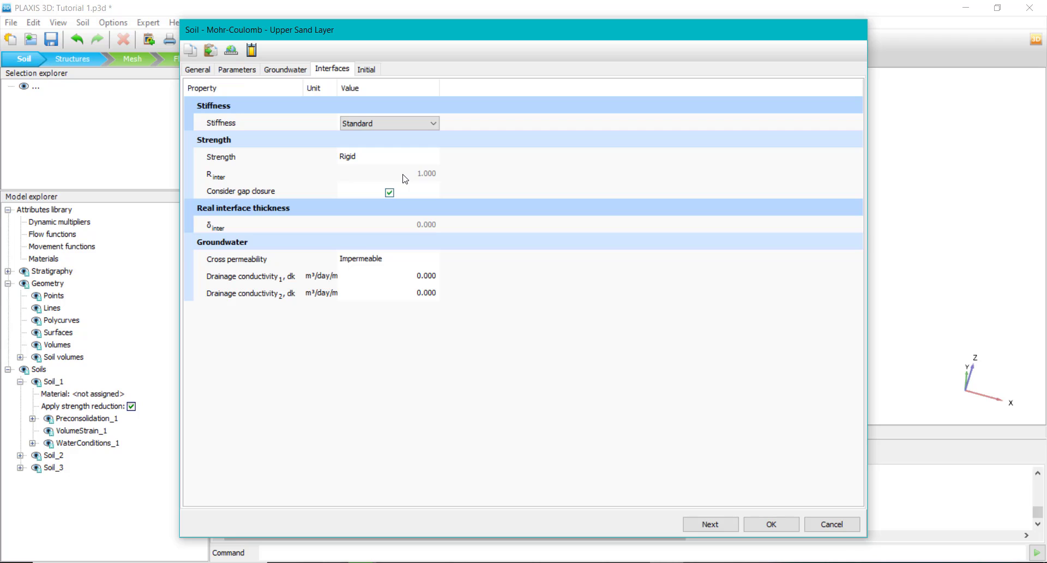
click(353, 157)
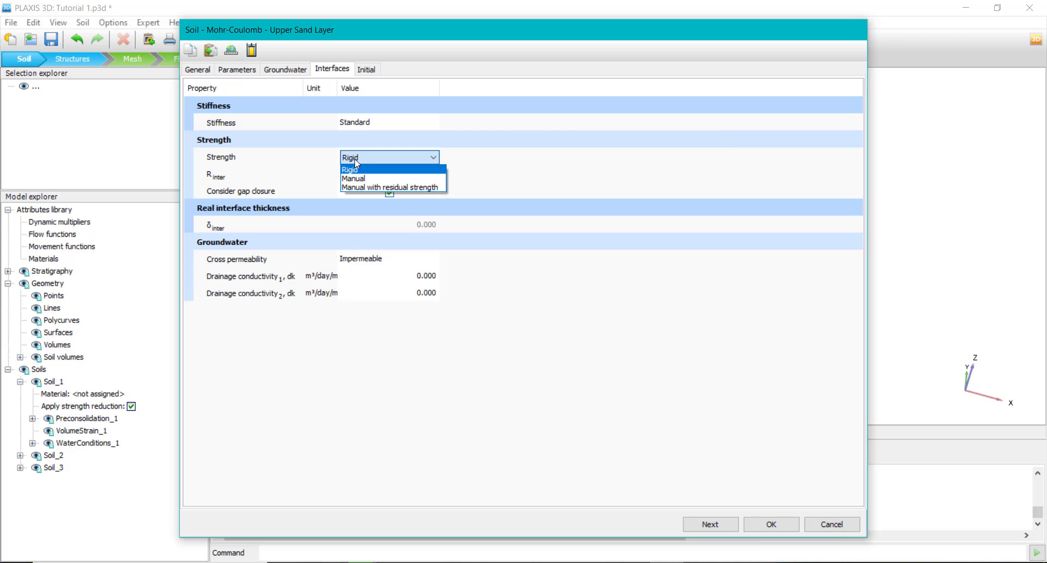
click(527, 152)
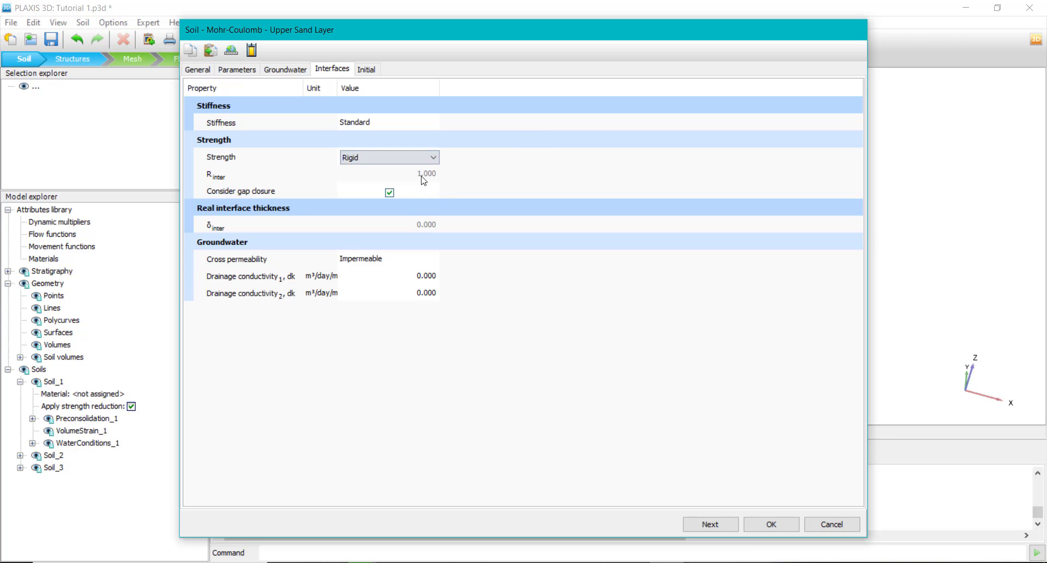
click(374, 159)
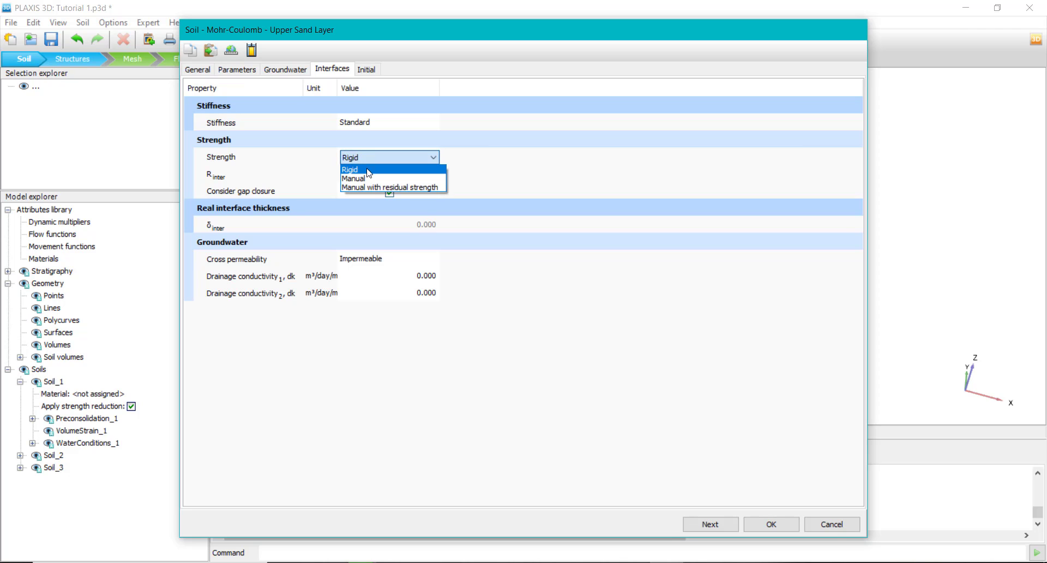
click(368, 187)
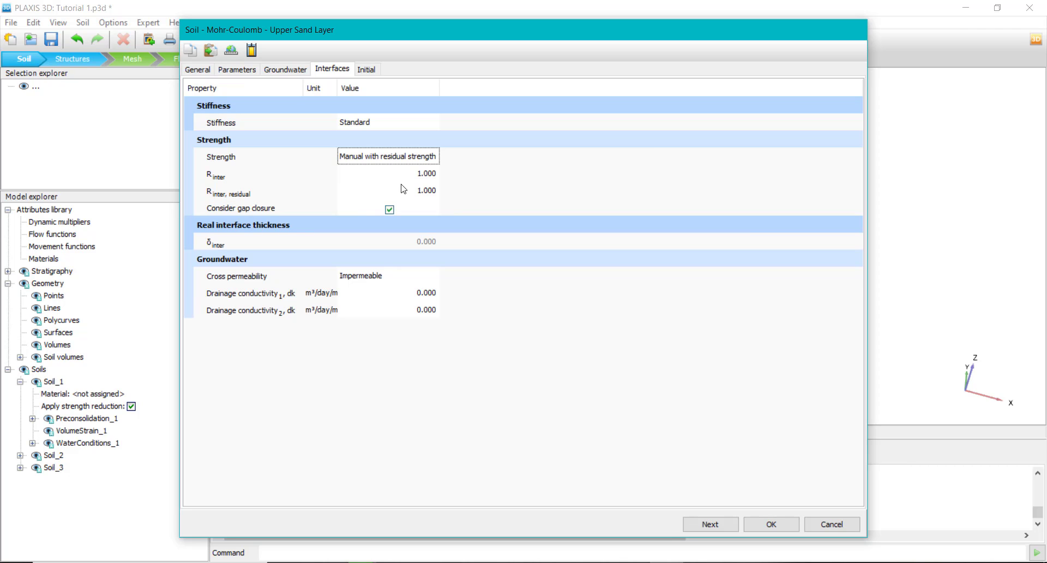
click(373, 161)
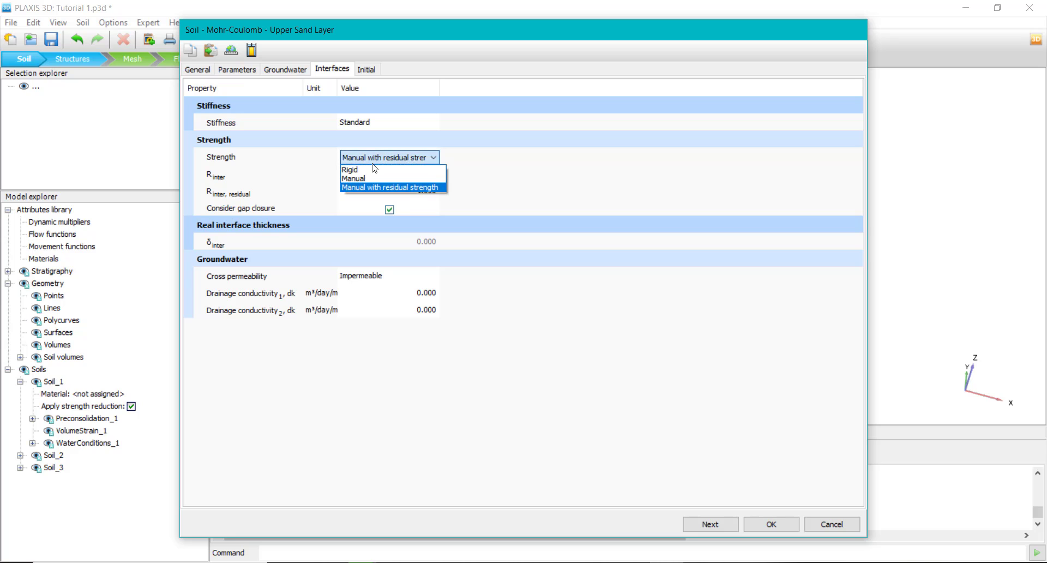
click(370, 167)
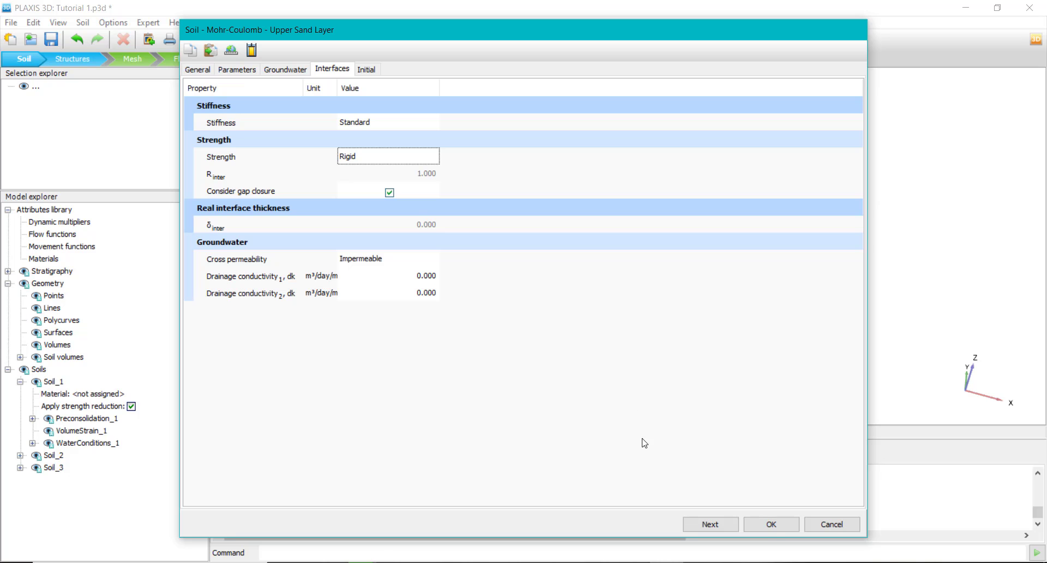
Step: Save the Upper Sand Layer material set, and change its colour to the light orange 232, 186, 161
click(770, 523)
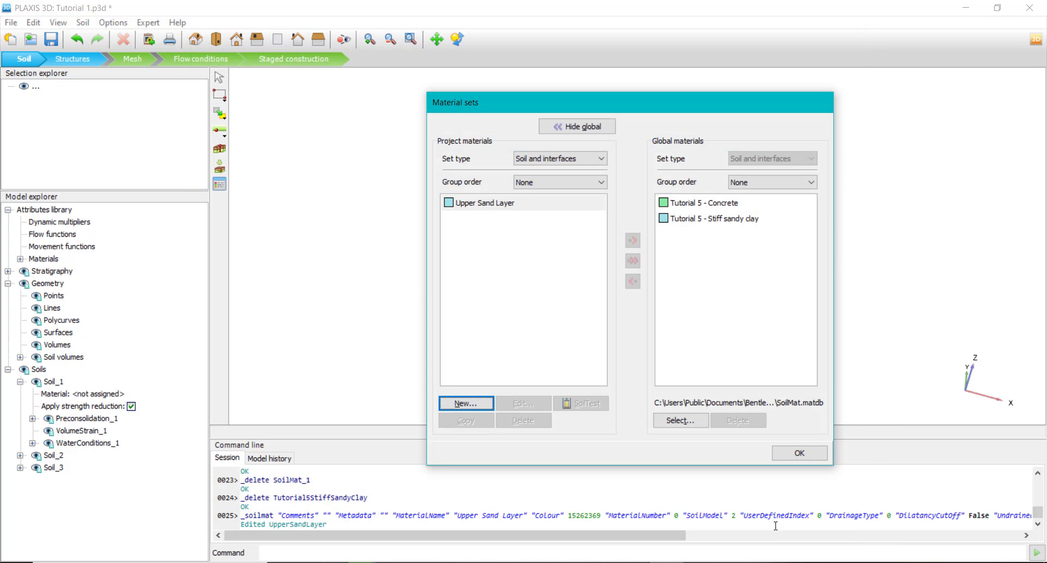
double_click(502, 207)
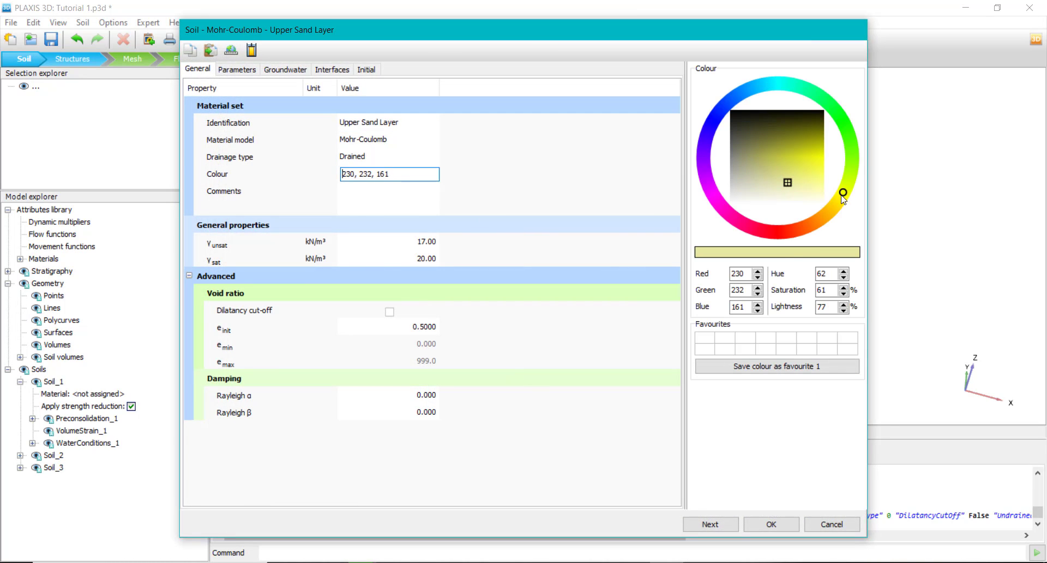
click(804, 226)
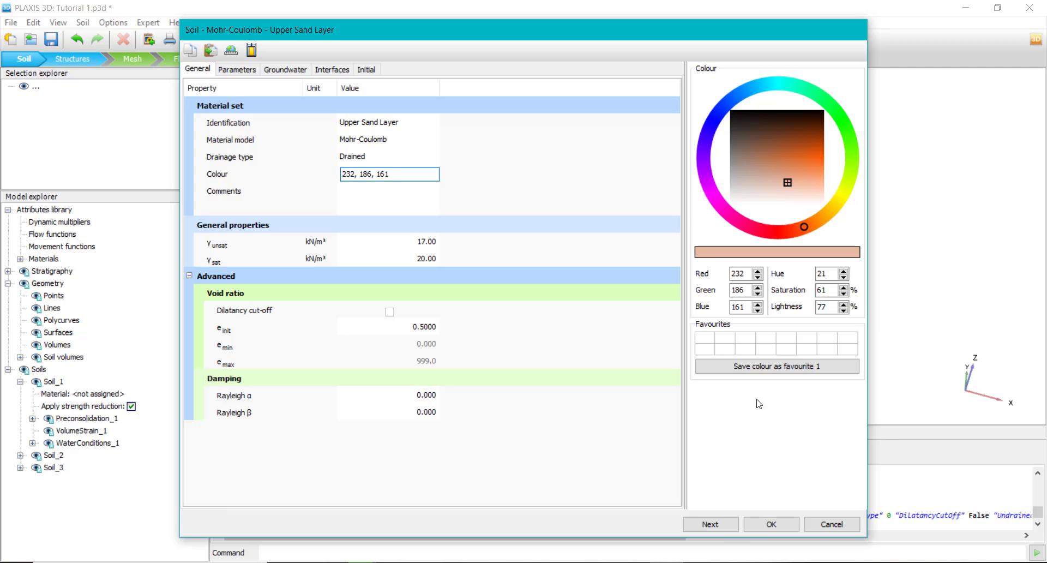
click(771, 524)
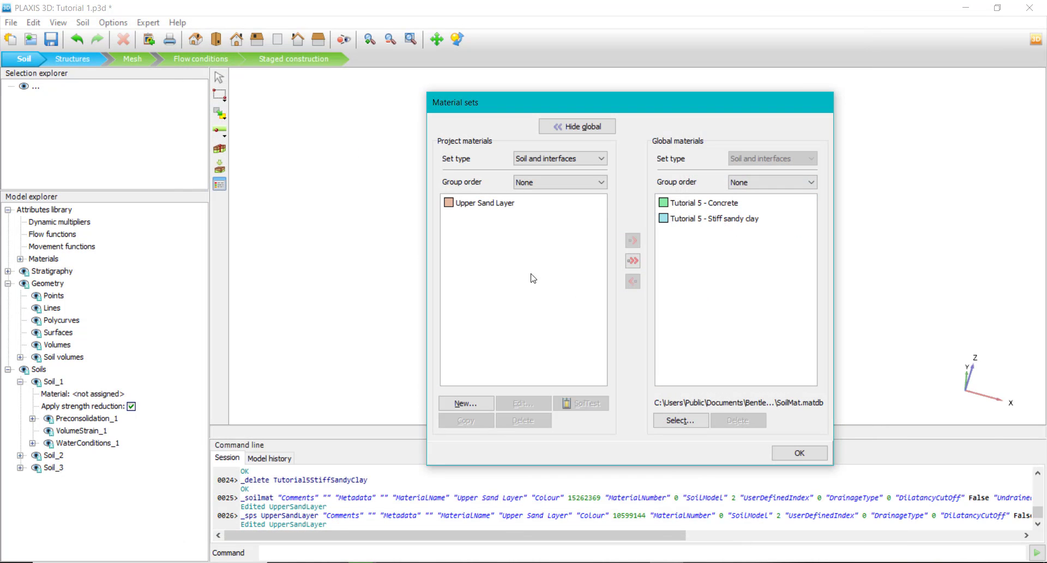